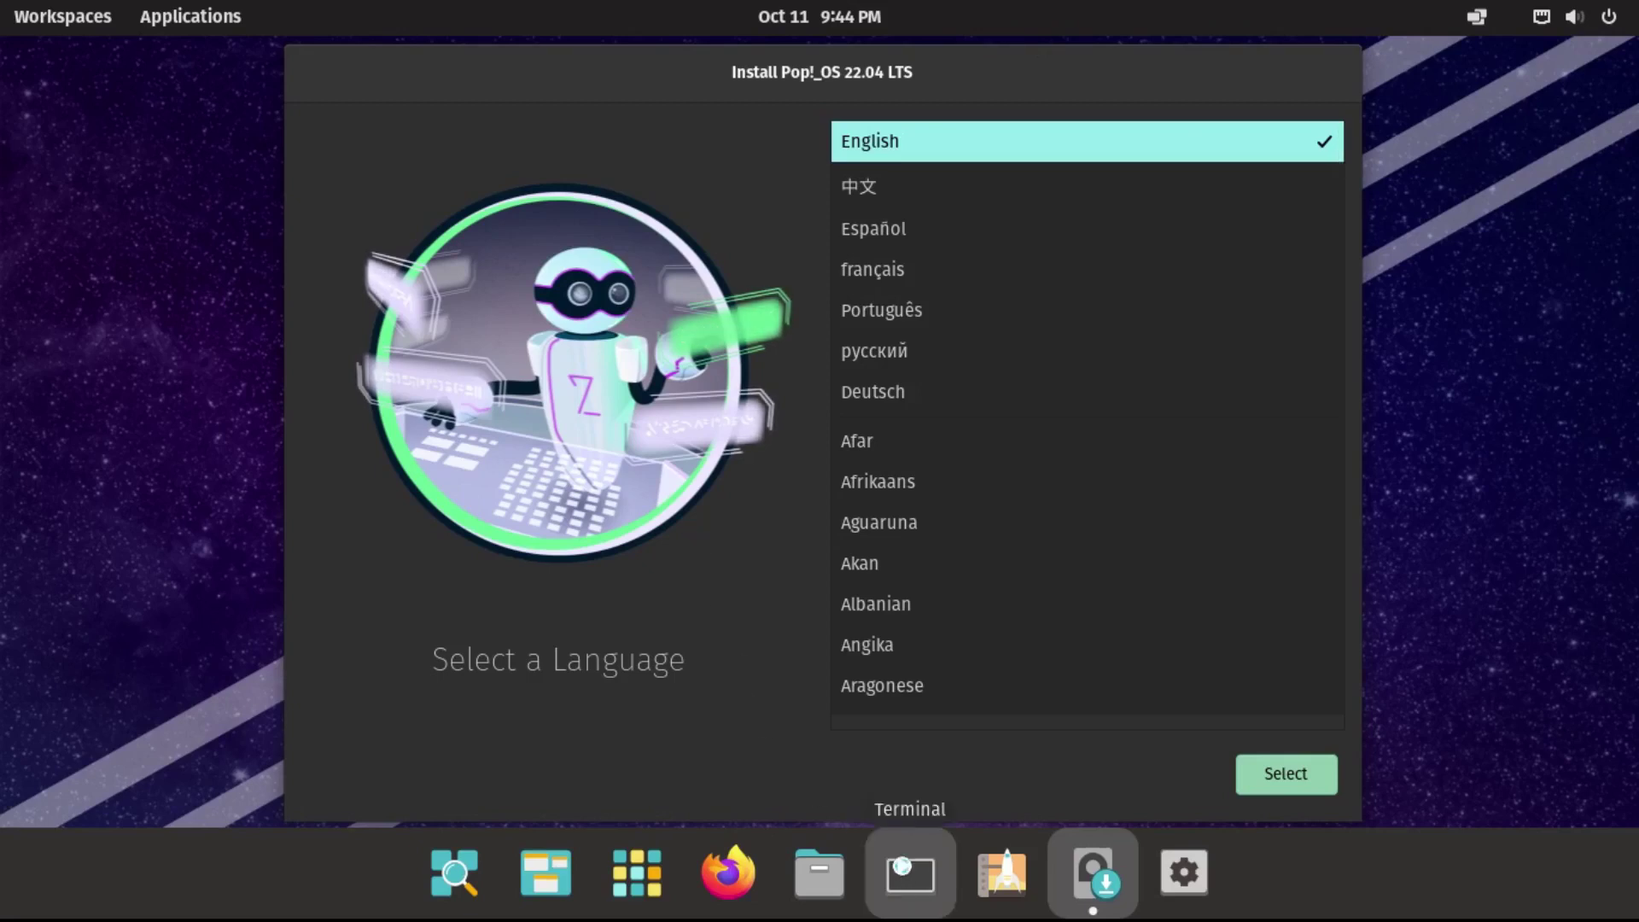
Step: Install mtools in Terminal with 'sudo apt install mtools', then close the terminal
click(910, 872)
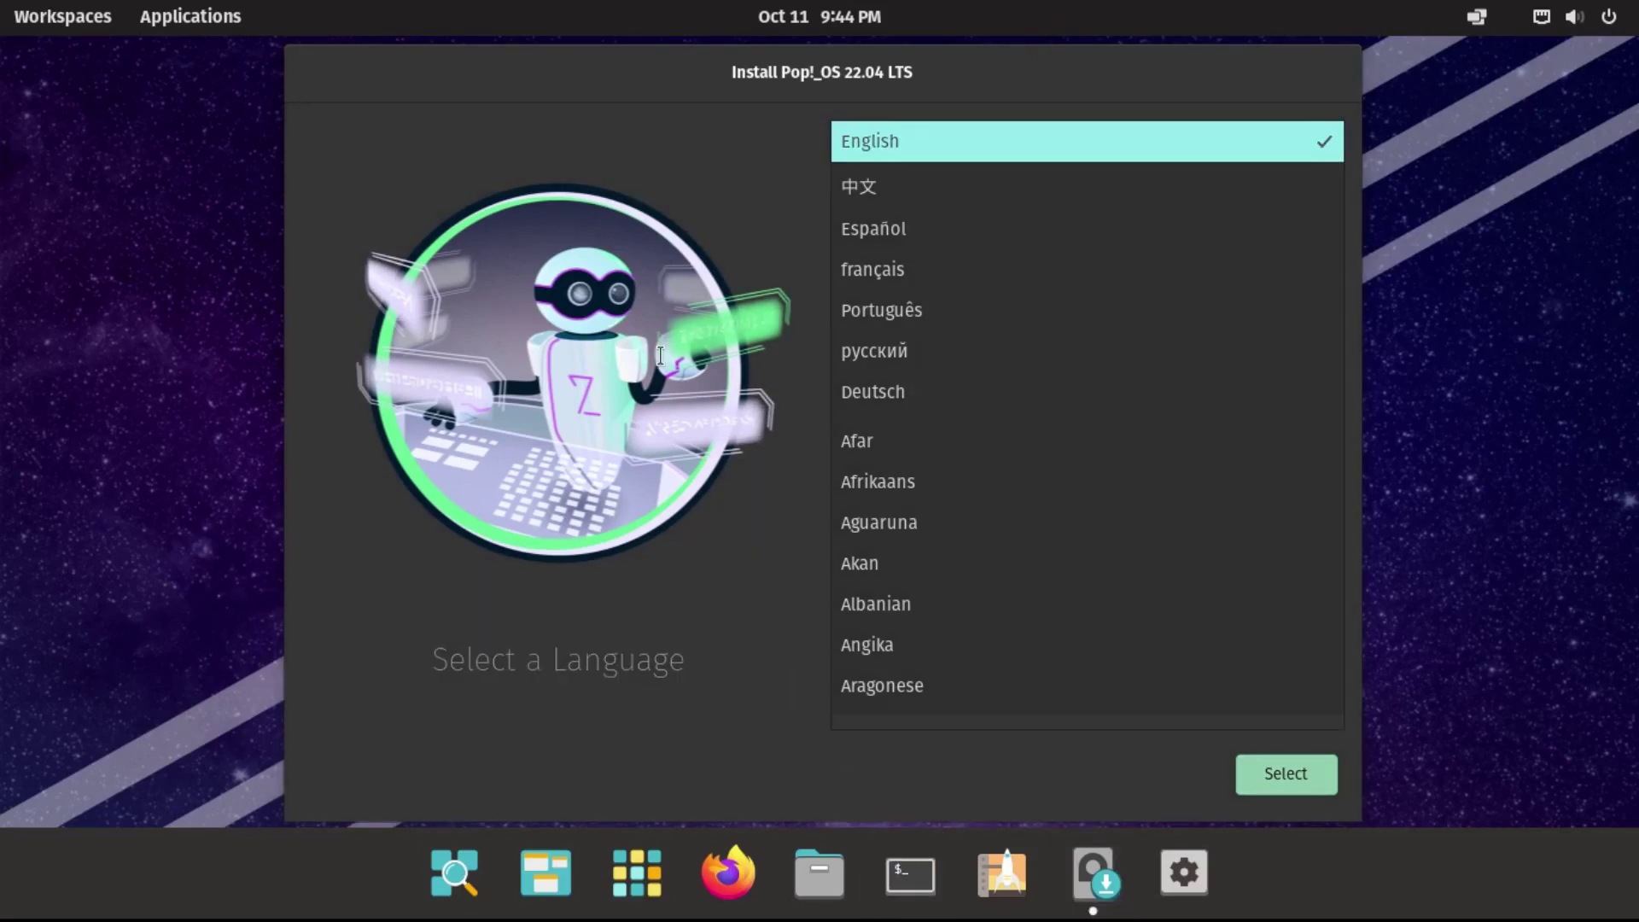
text(sudo a)
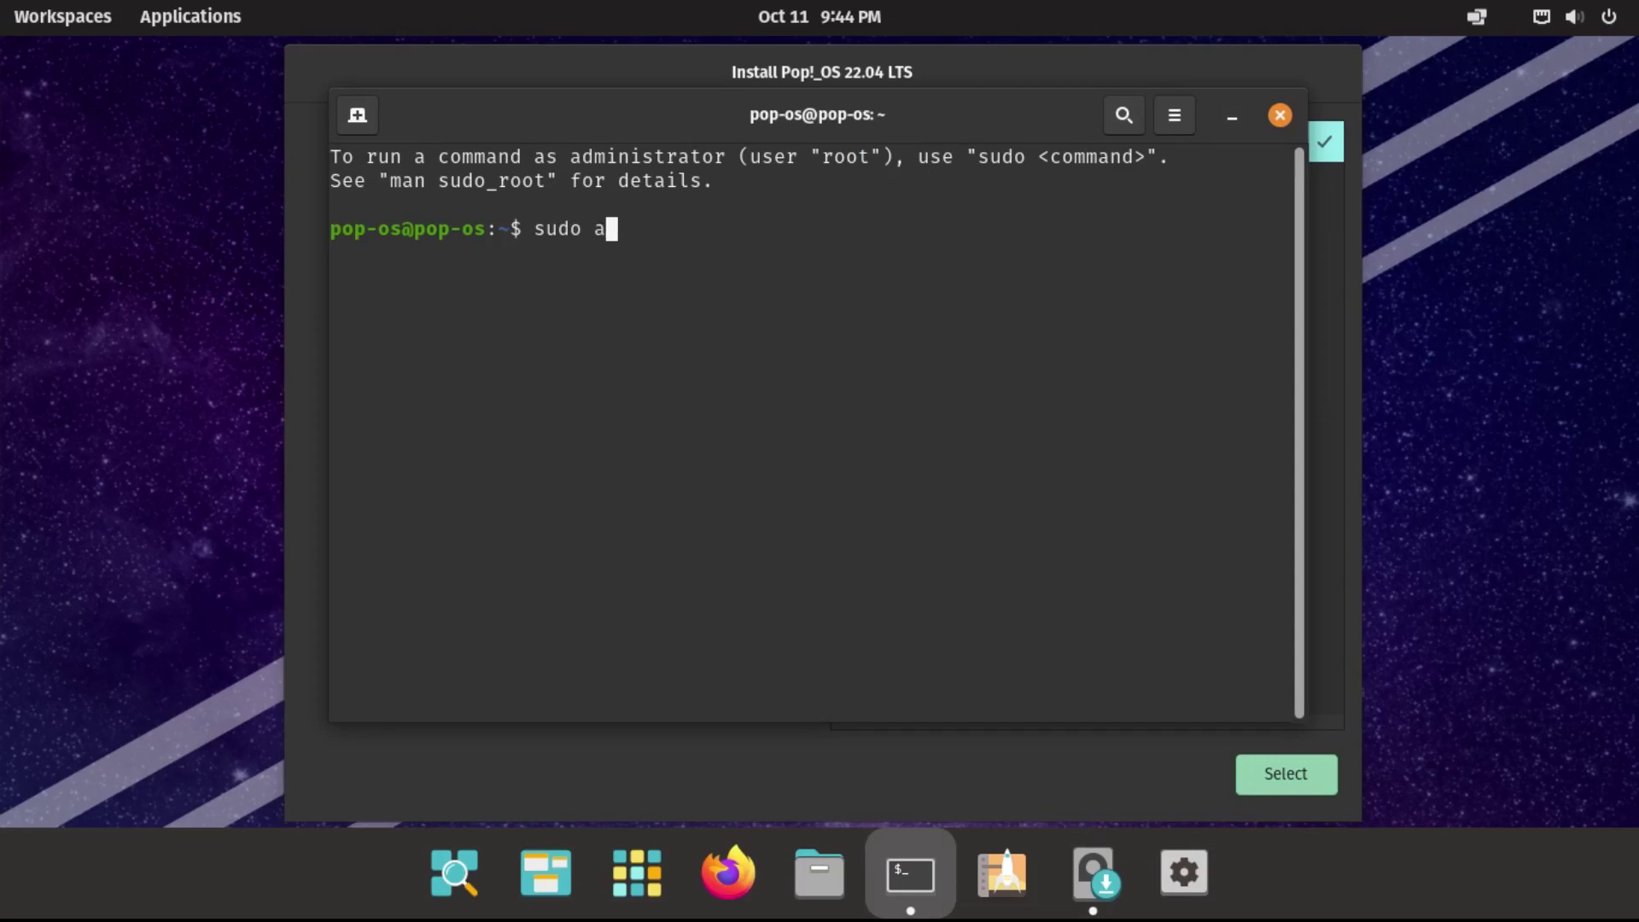
text(pt install mtools)
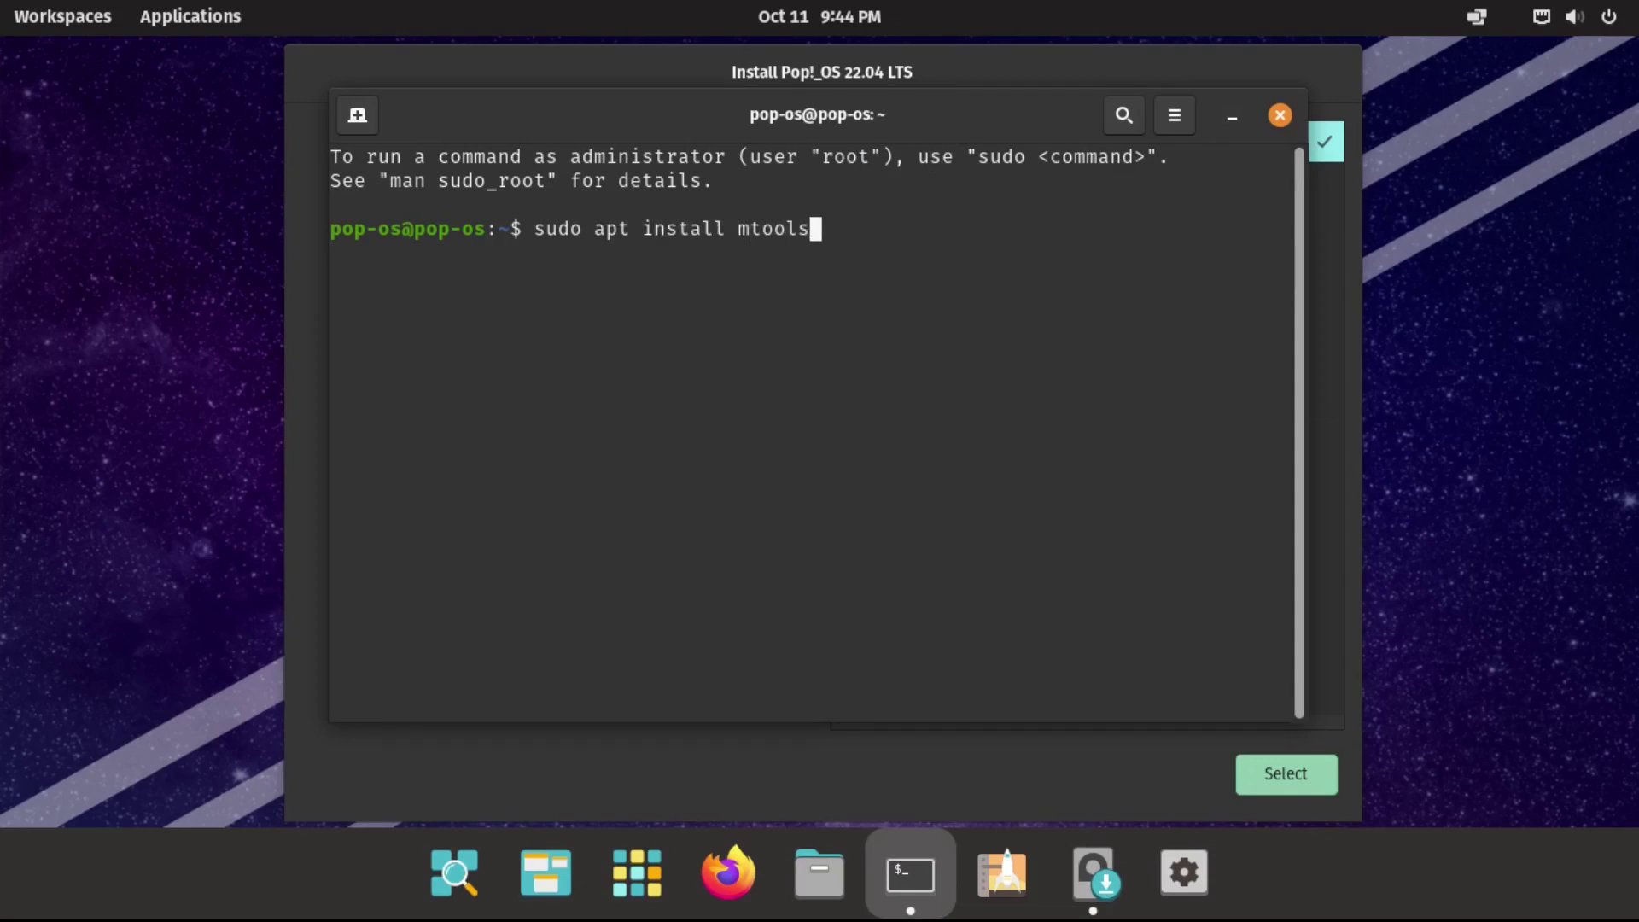
key(Return)
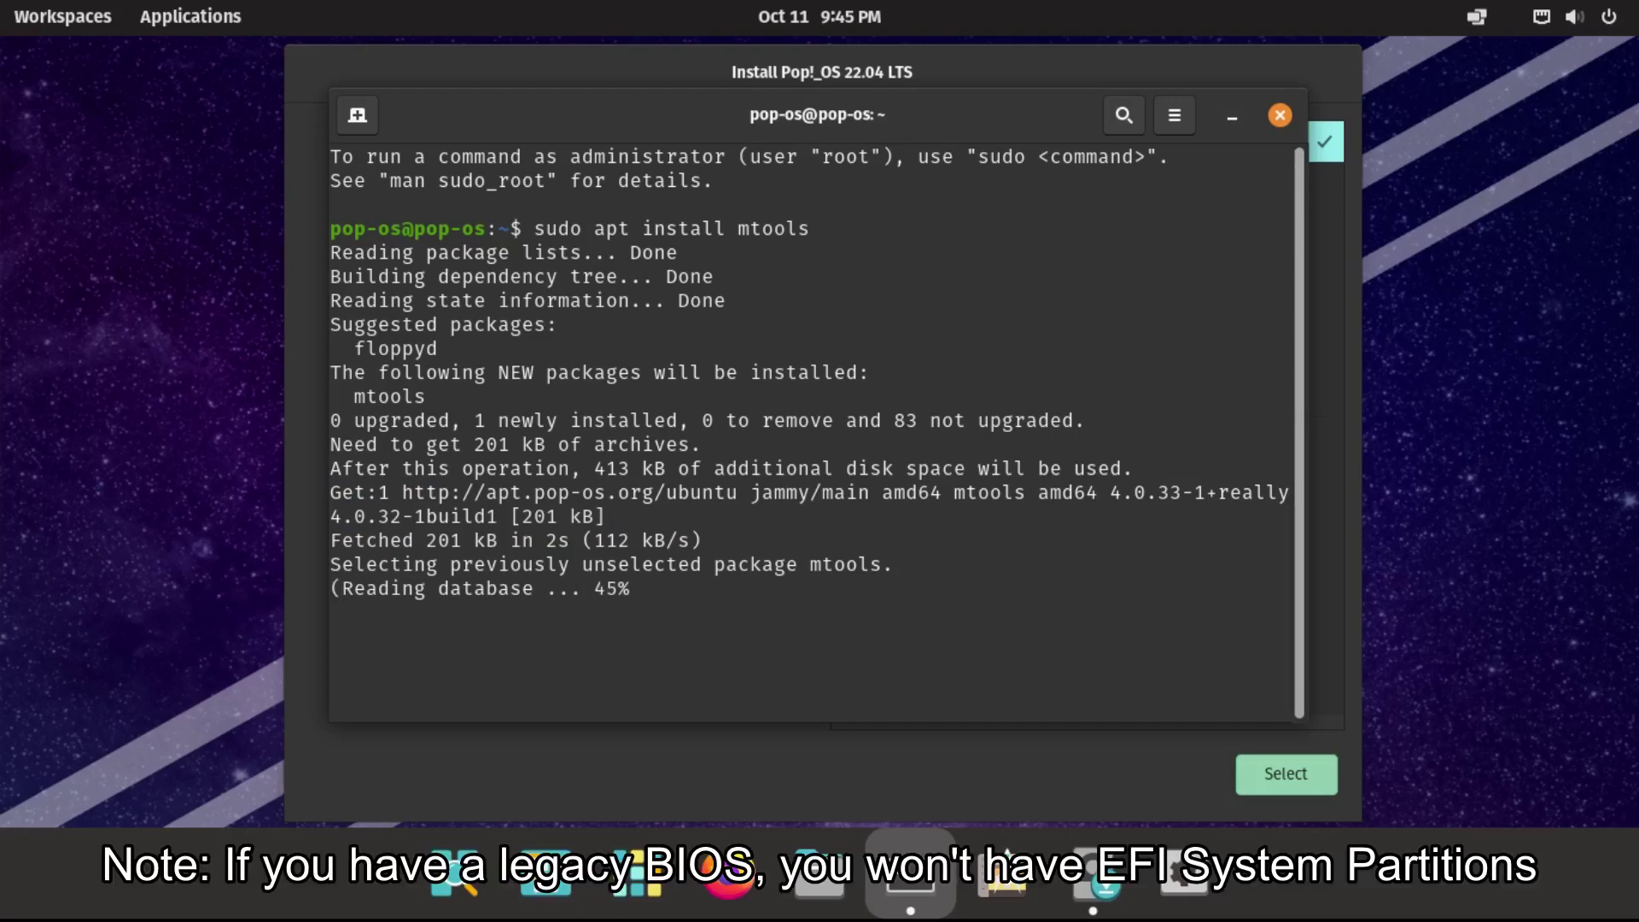
click(1280, 115)
Step: Launch GParted and queue deletion of the /dev/sda1 EFI and /dev/sda2 reserved partitions
click(637, 872)
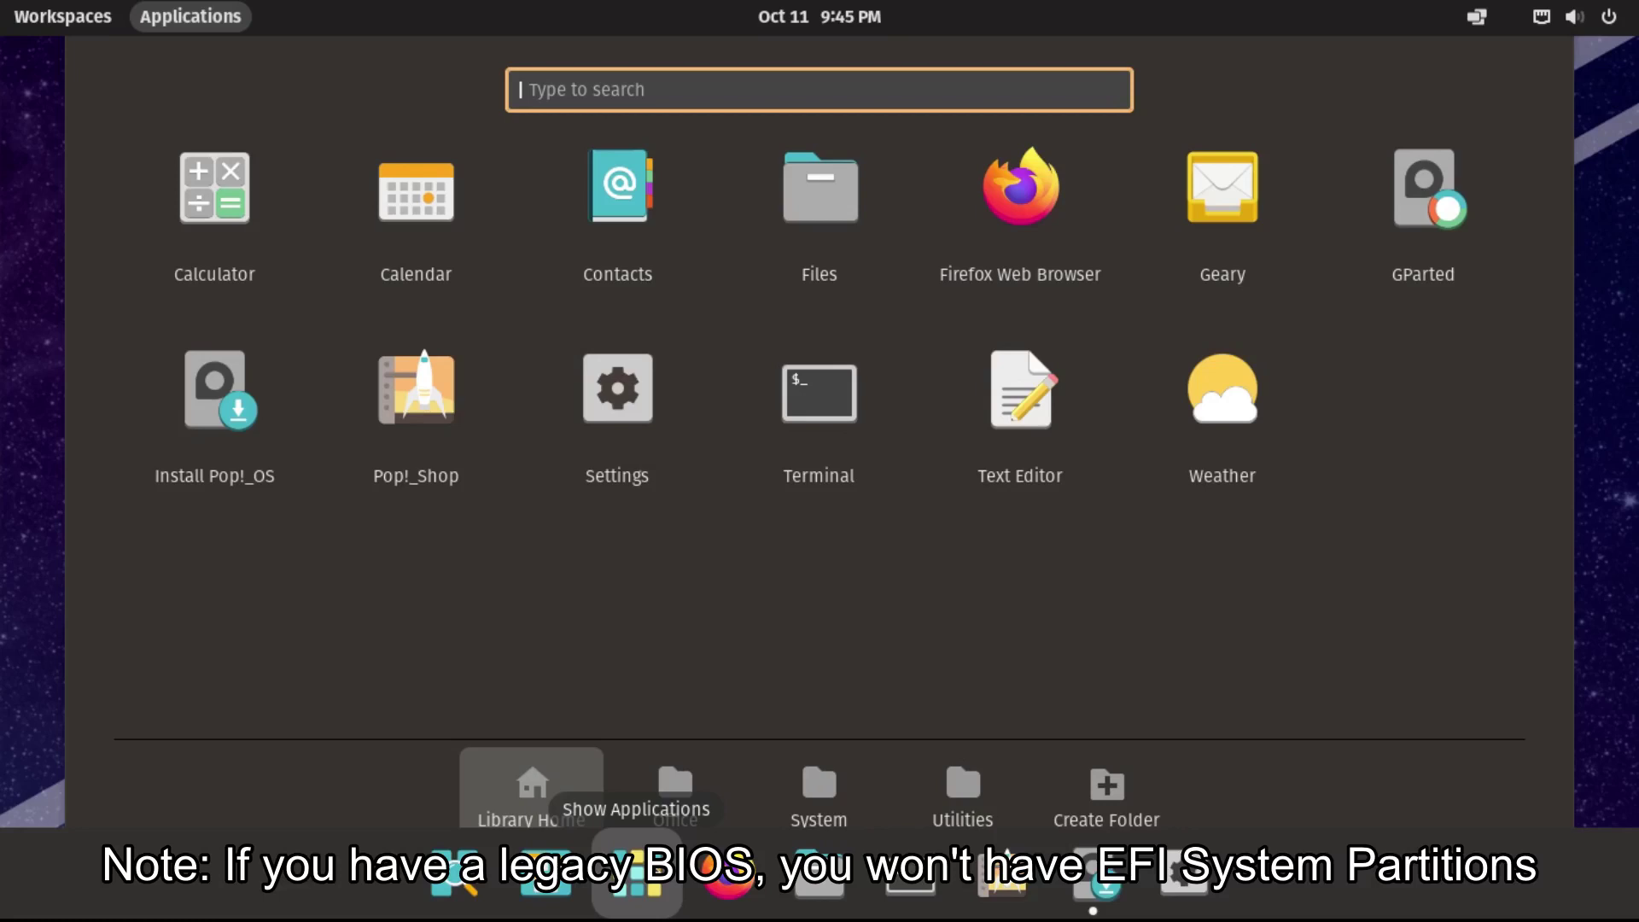
click(1426, 183)
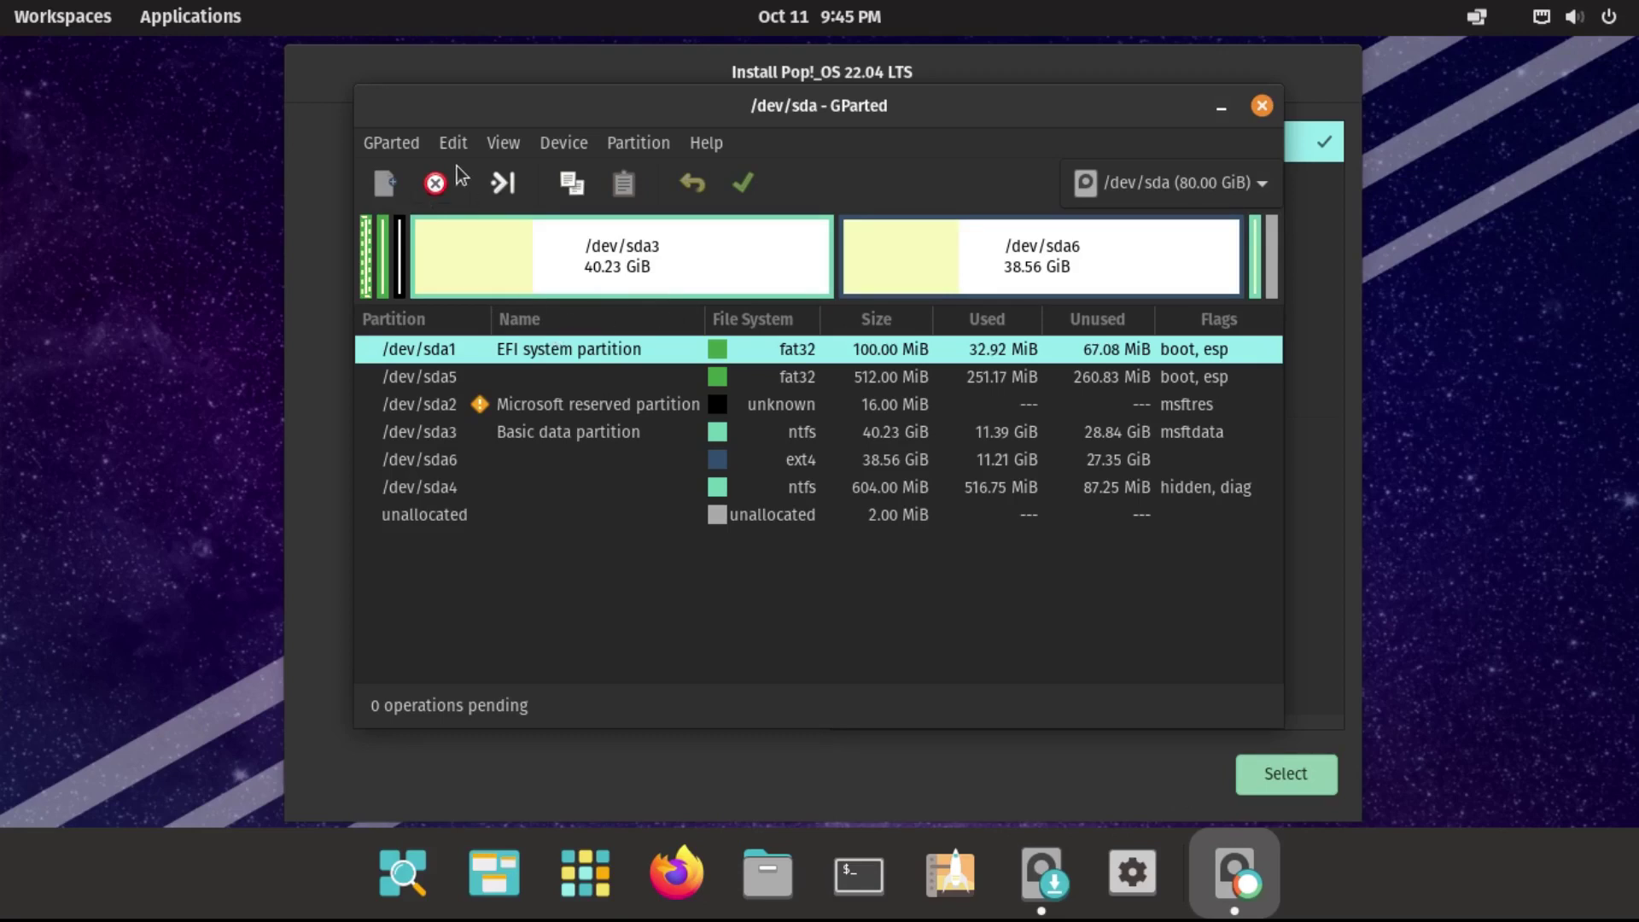
click(436, 183)
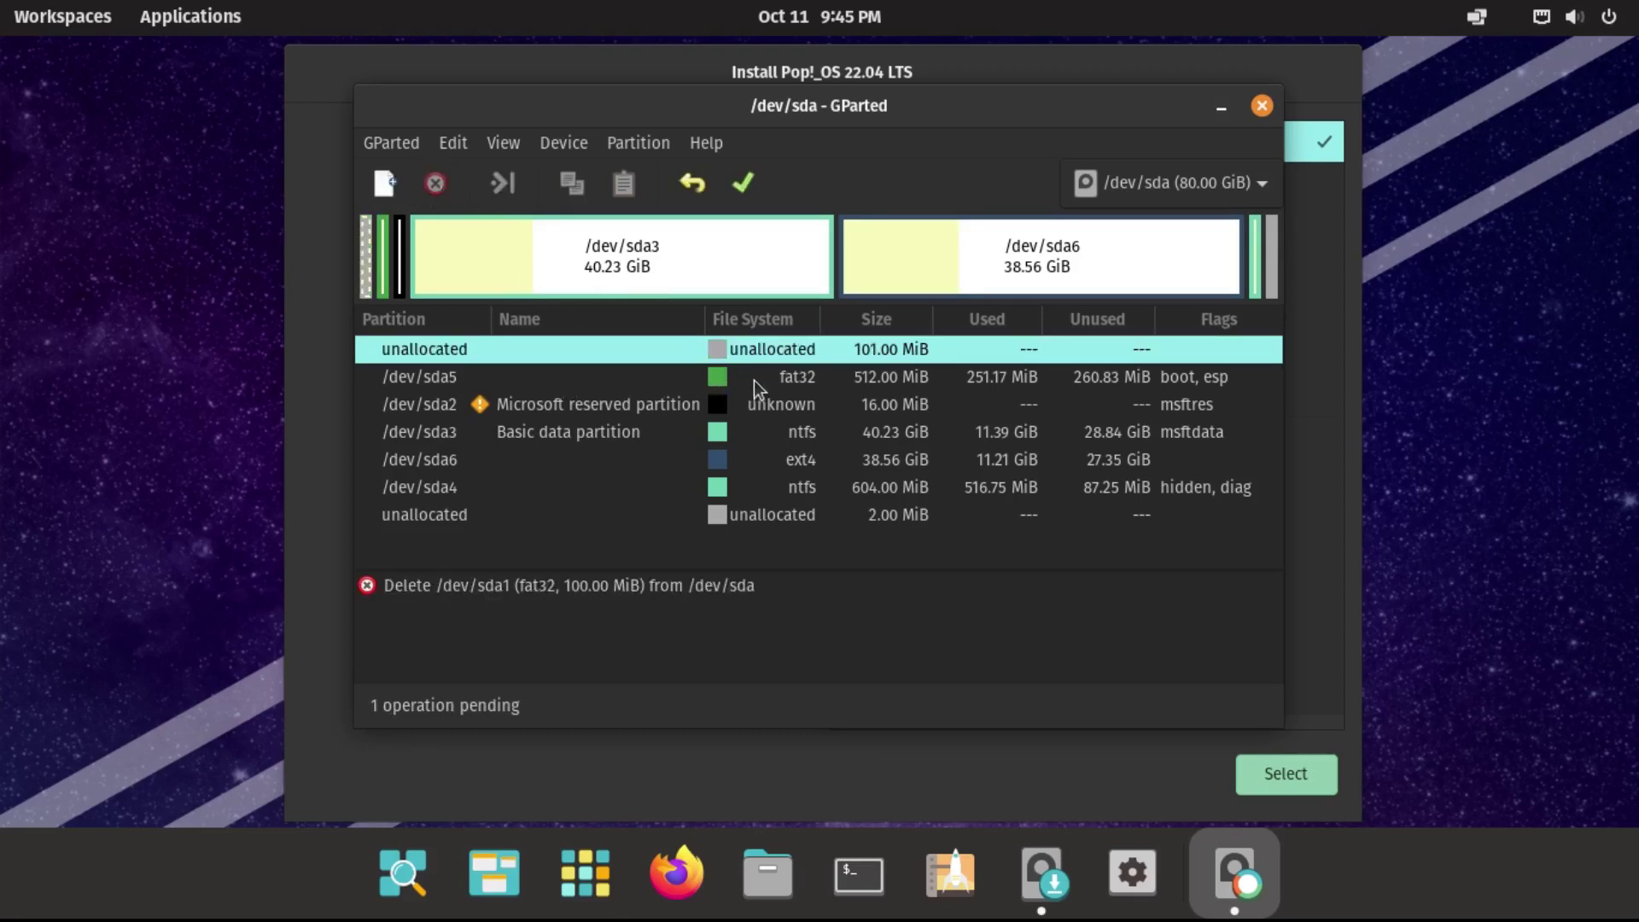
click(698, 407)
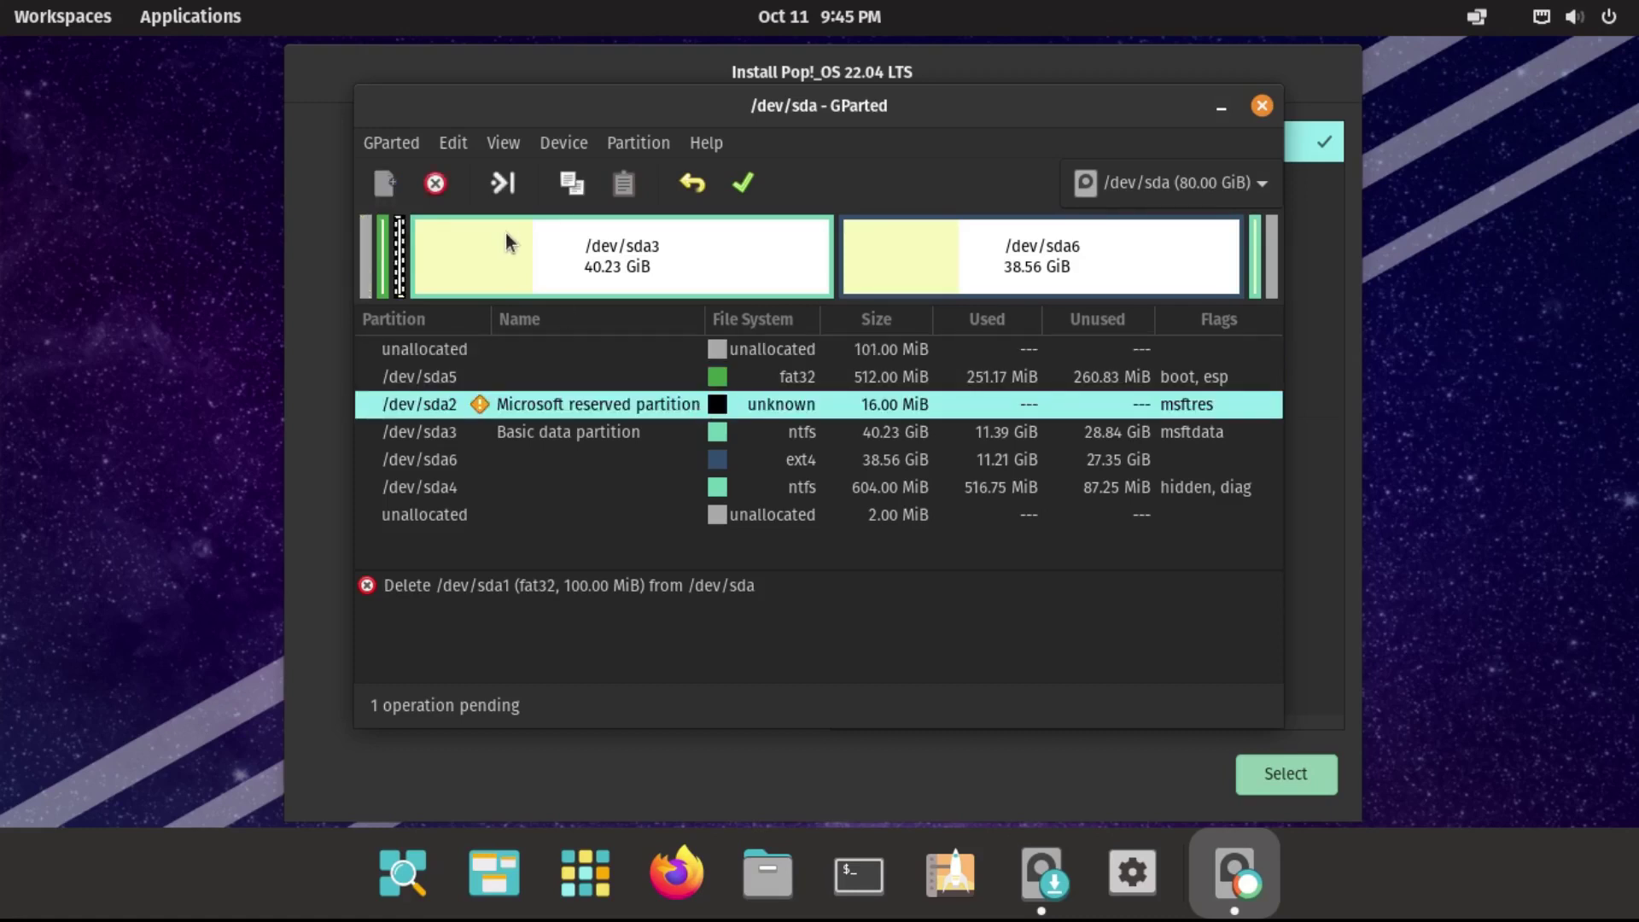
click(435, 183)
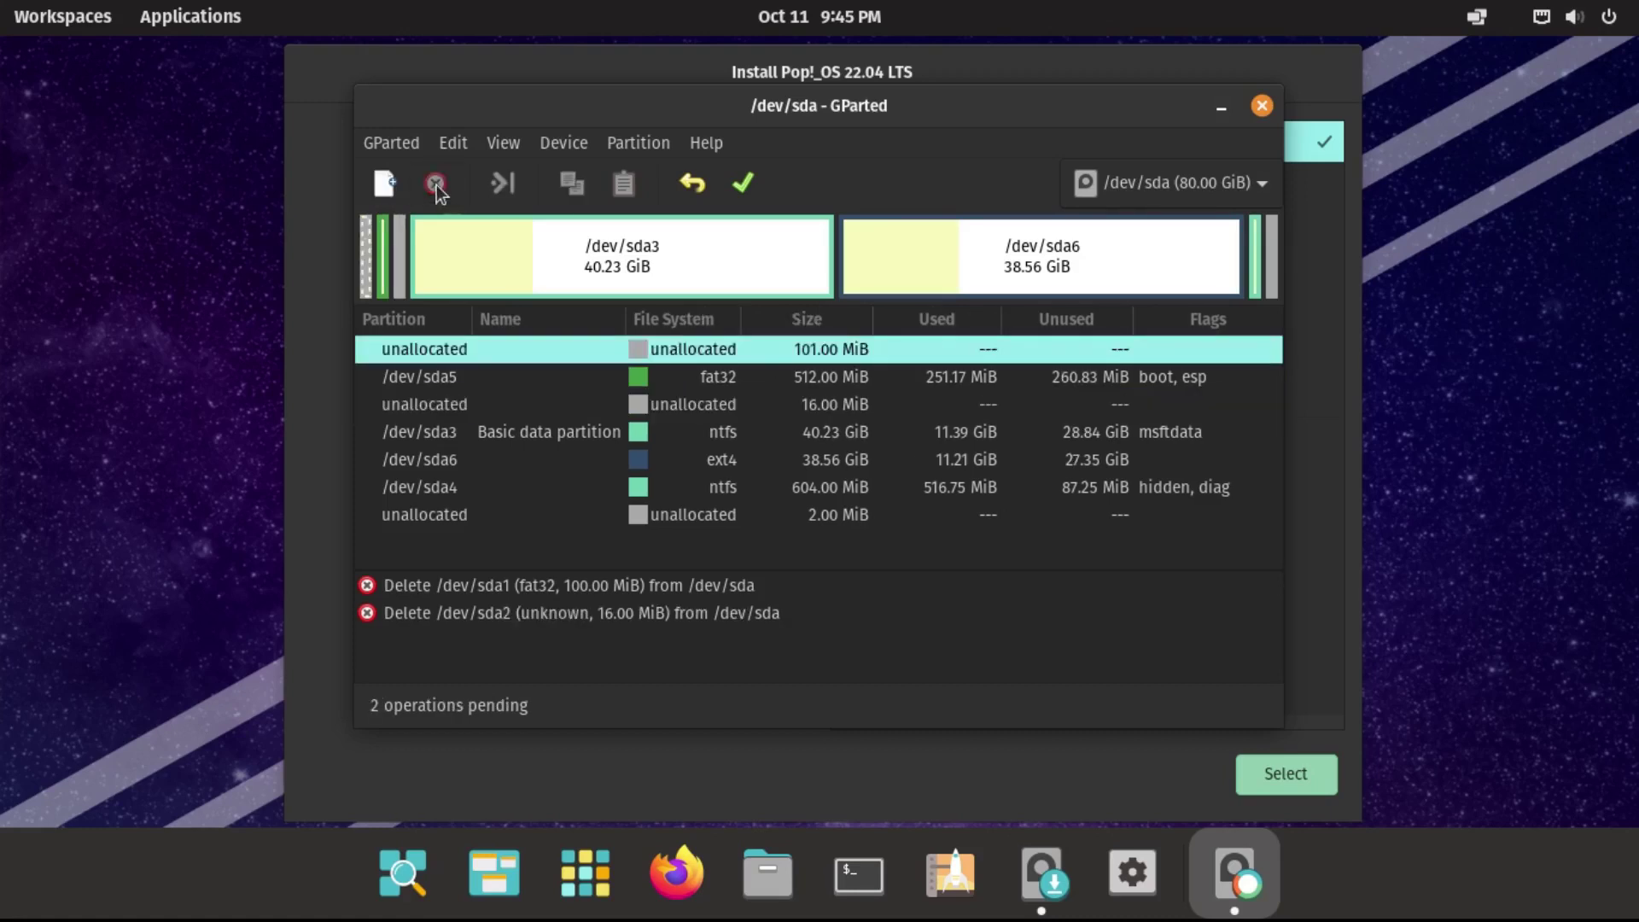
Step: Queue deletion of the 40.23 GiB /dev/sda3 and 604 MiB ntfs /dev/sda4 partitions
click(566, 431)
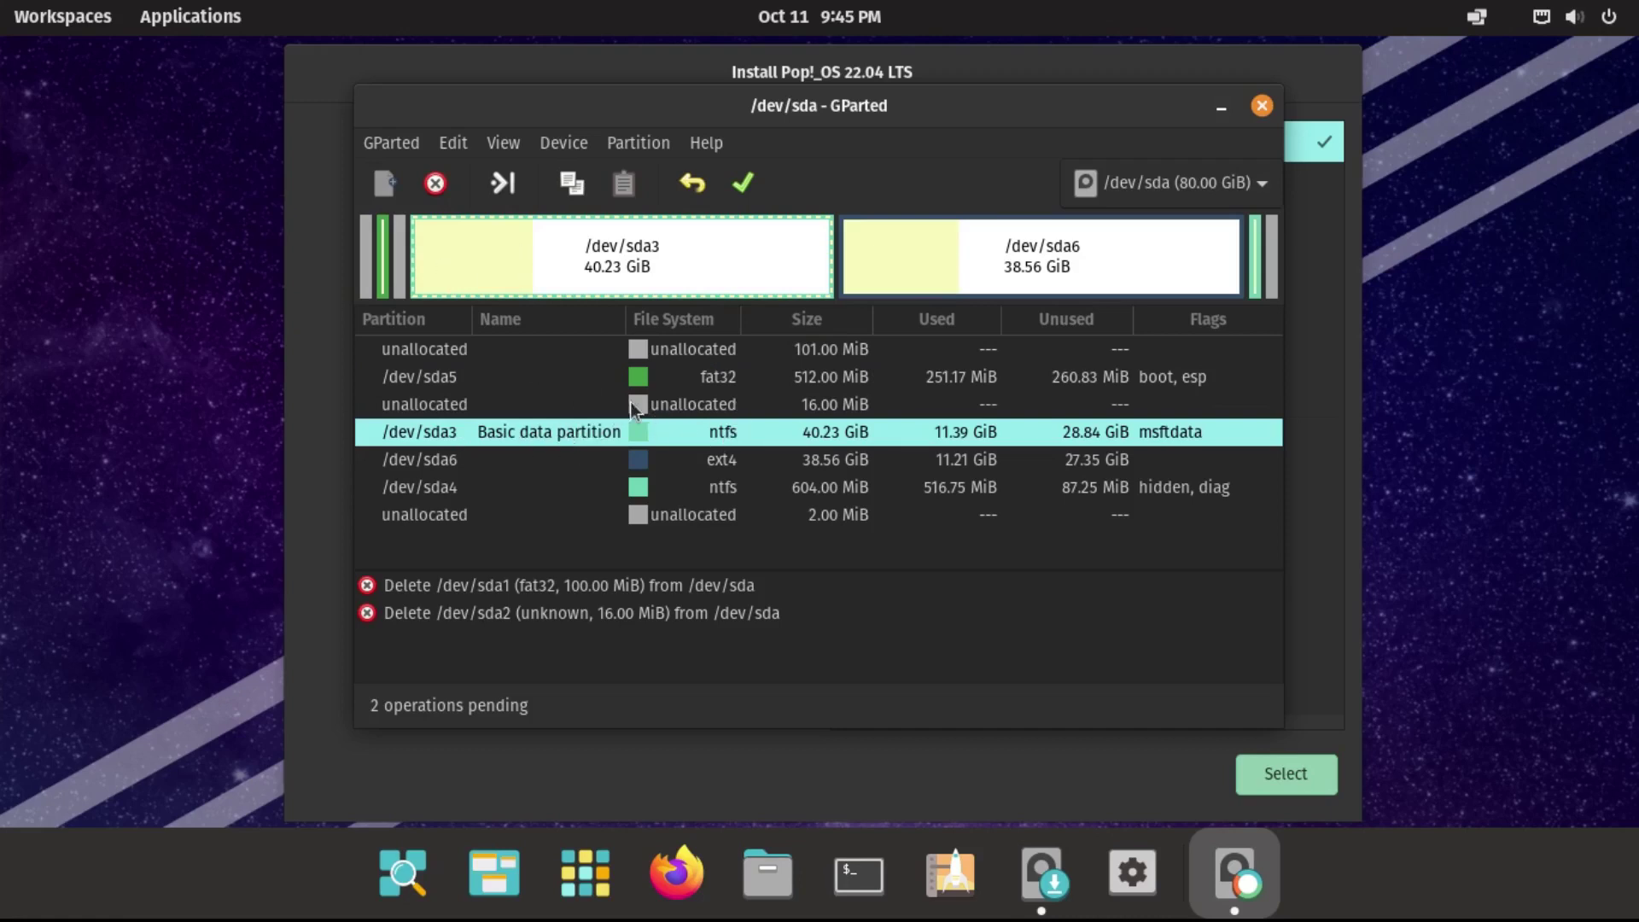
click(434, 185)
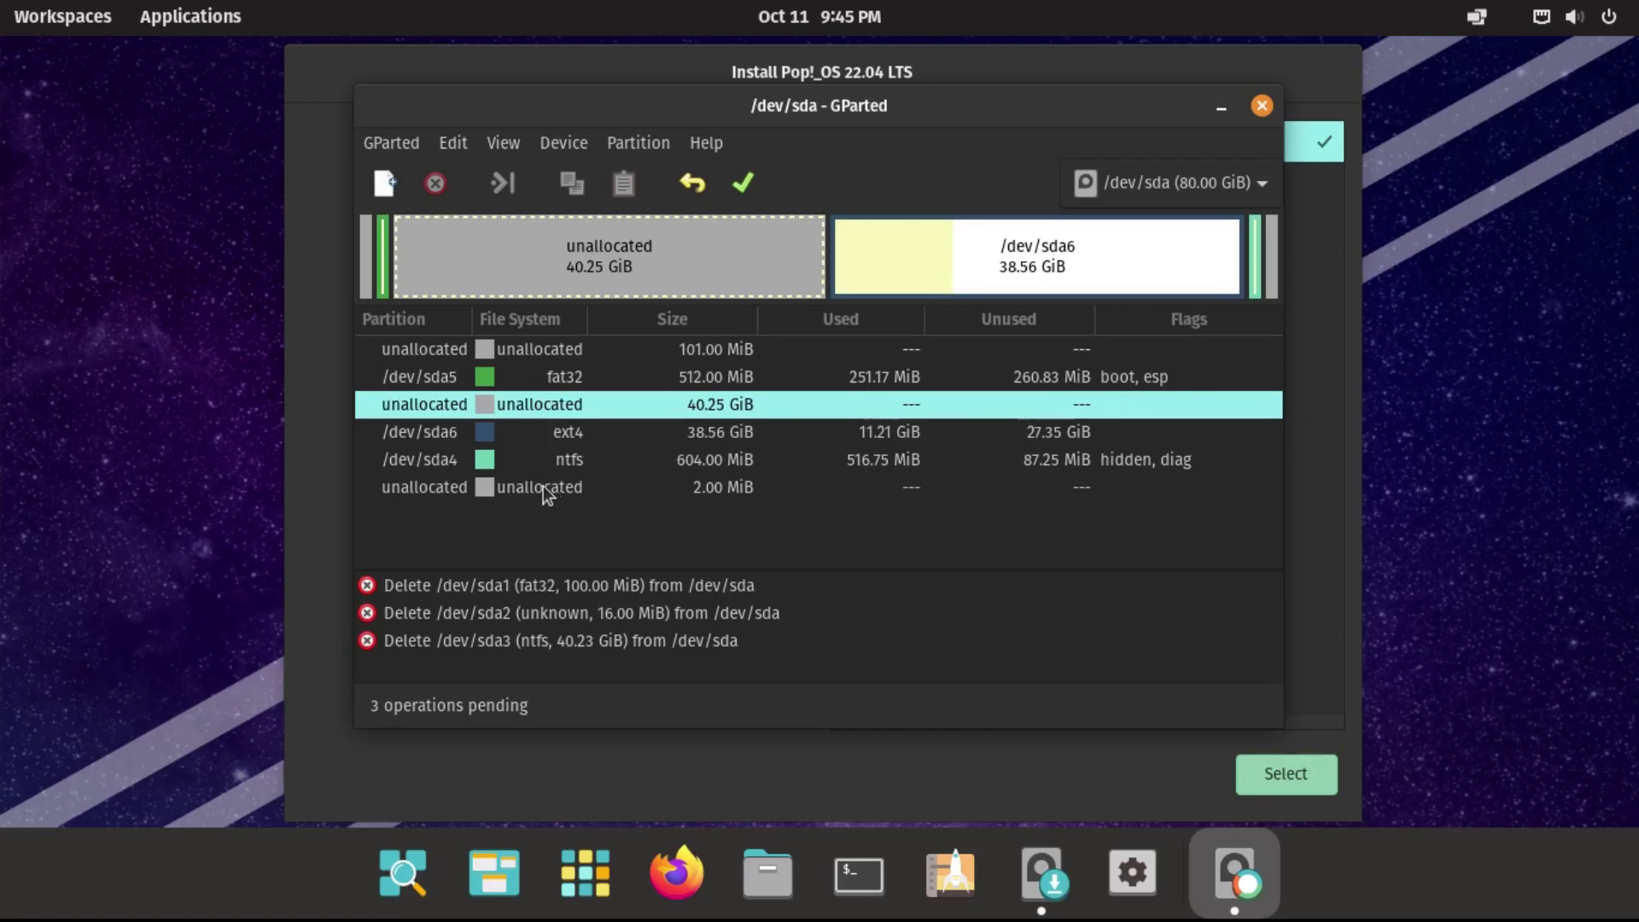
click(517, 463)
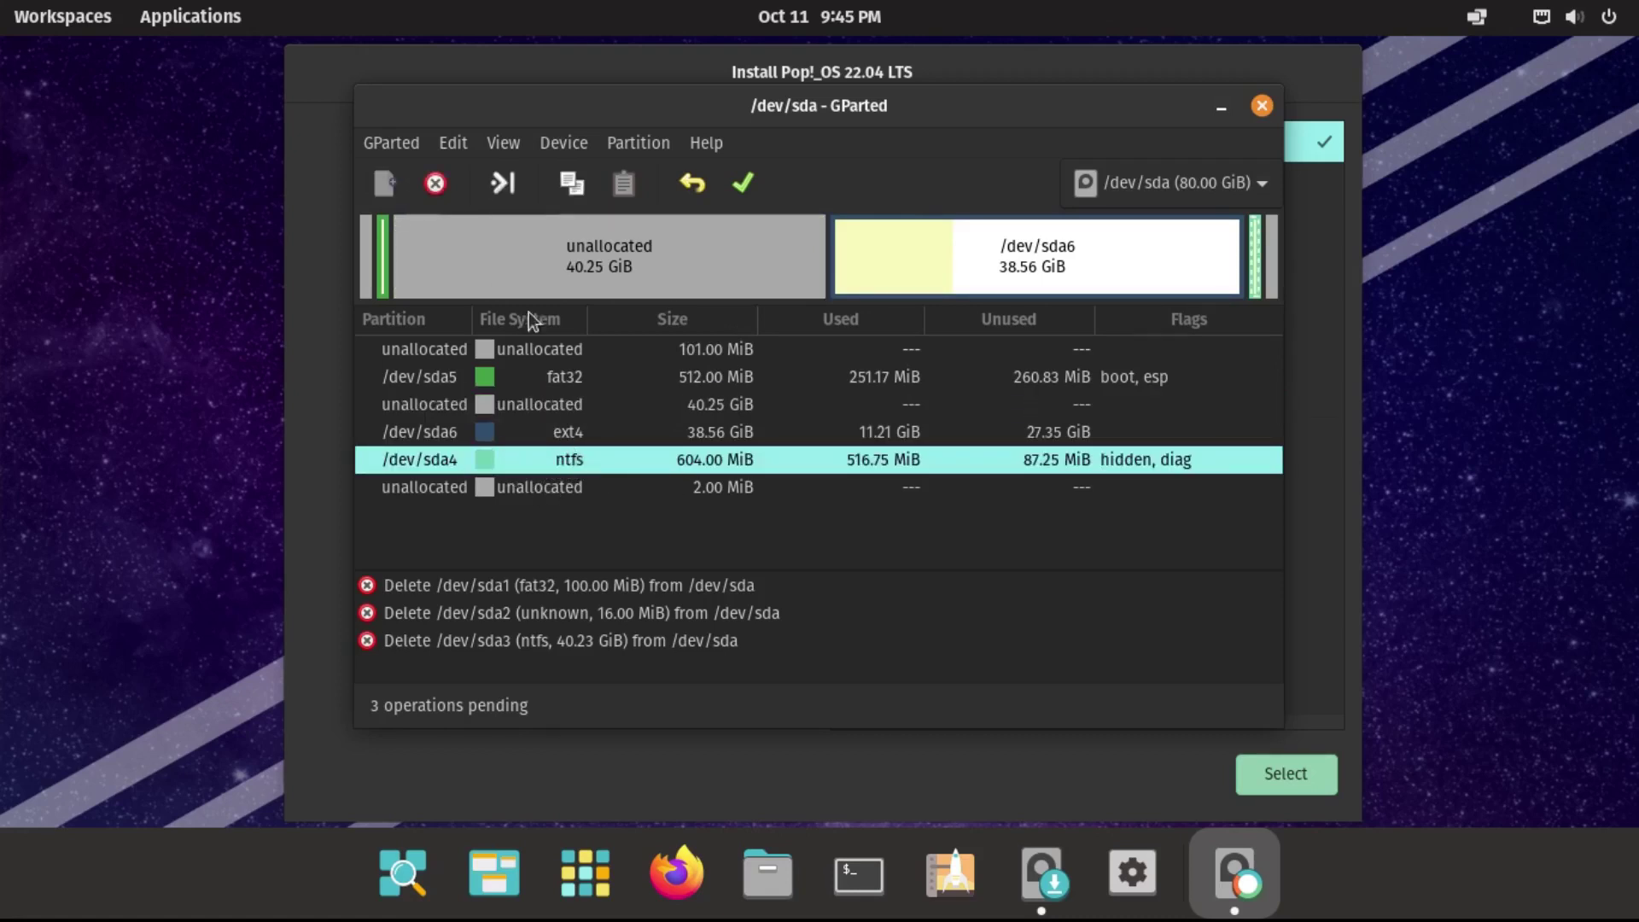
key(Delete)
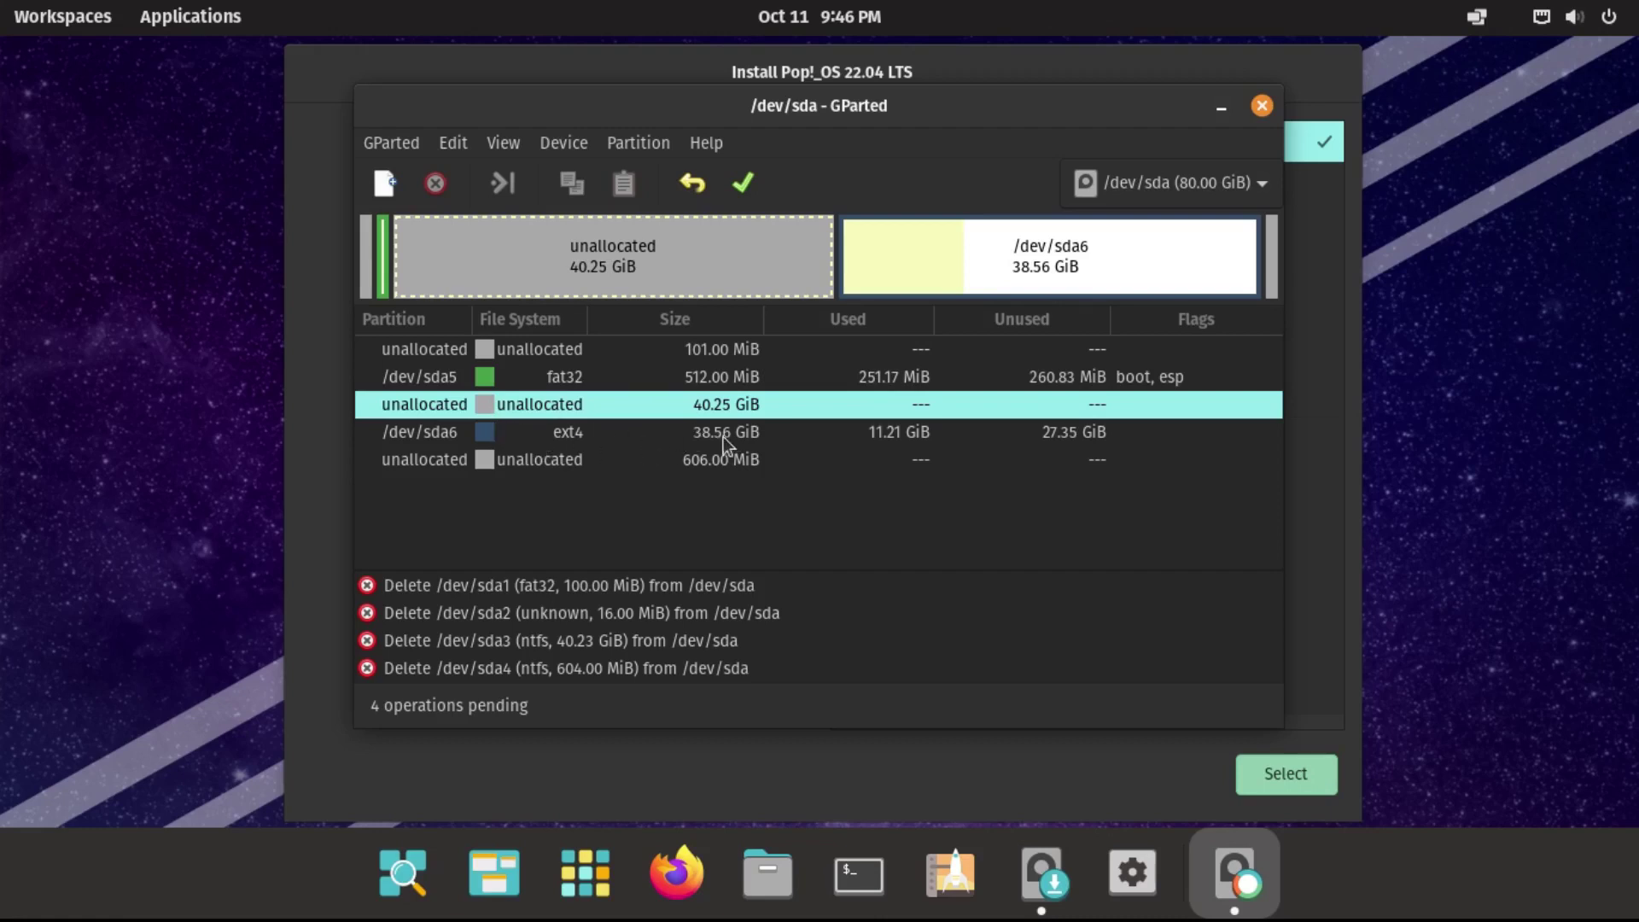
Step: Move /dev/sda5 to the disk start with 1 MiB preceding, accepting the boot warning
click(579, 376)
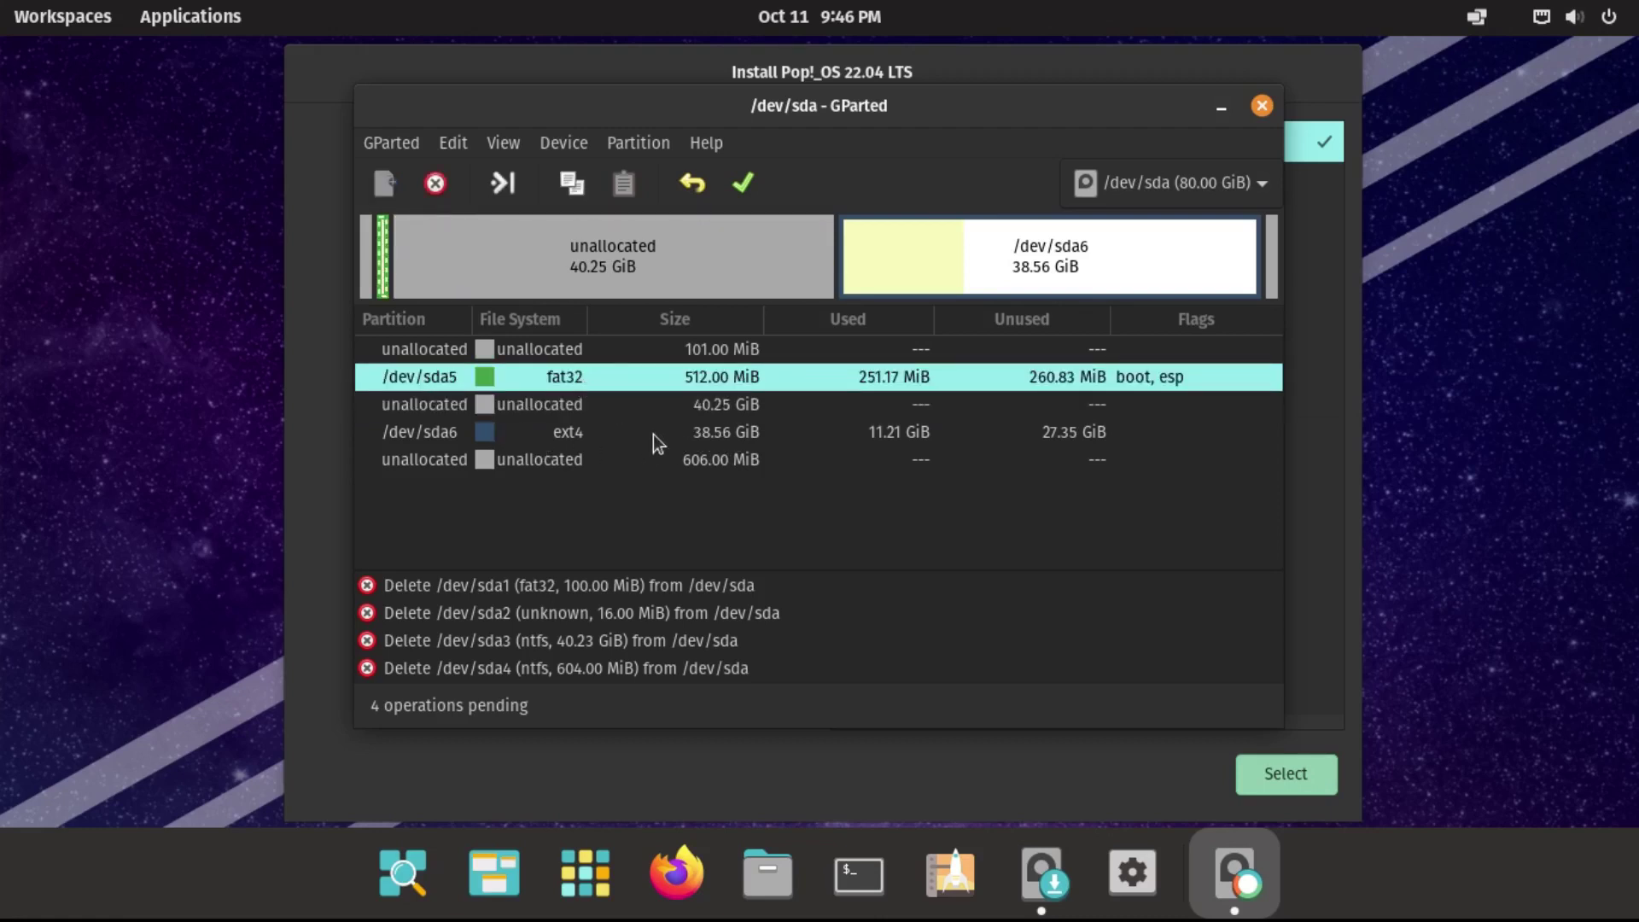
click(500, 186)
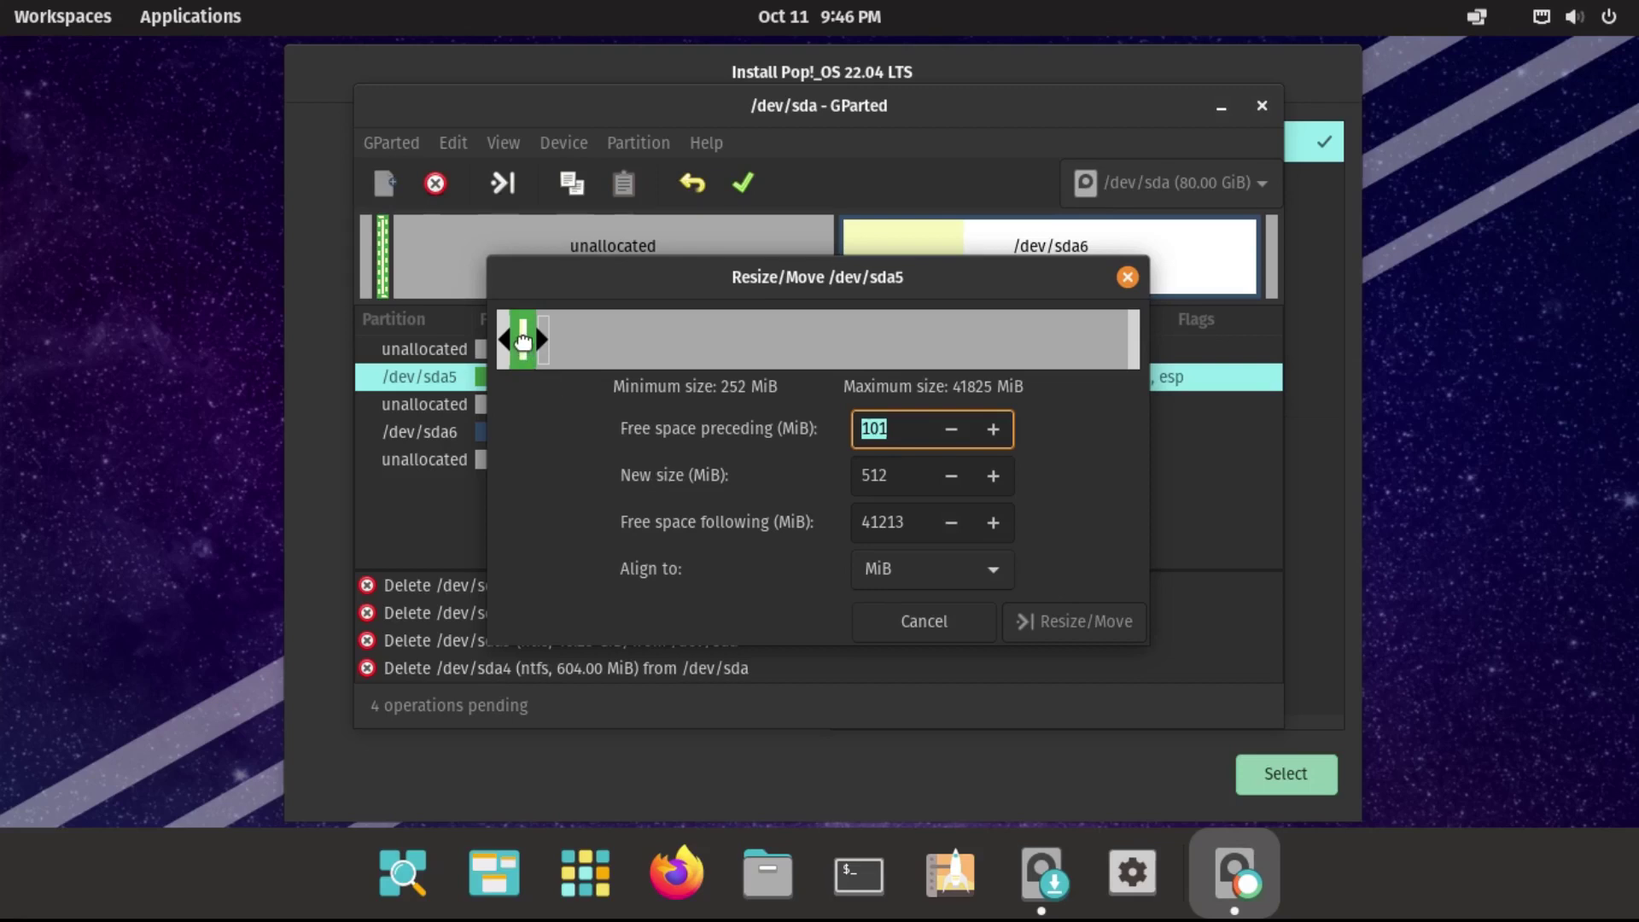
drag(523, 342, 505, 345)
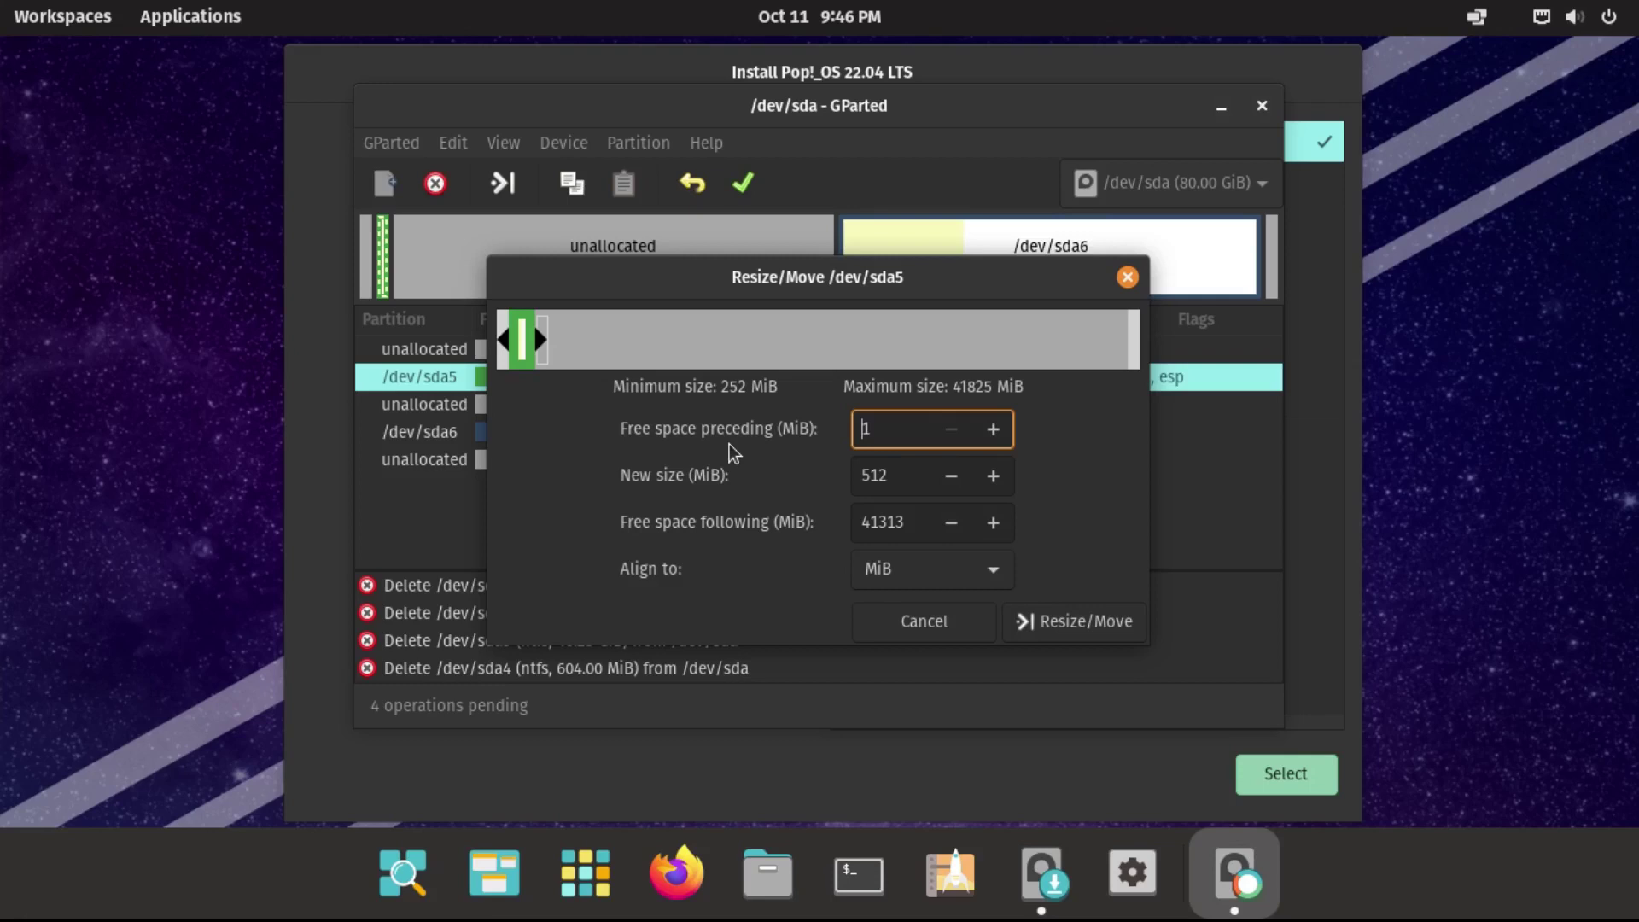
click(1031, 623)
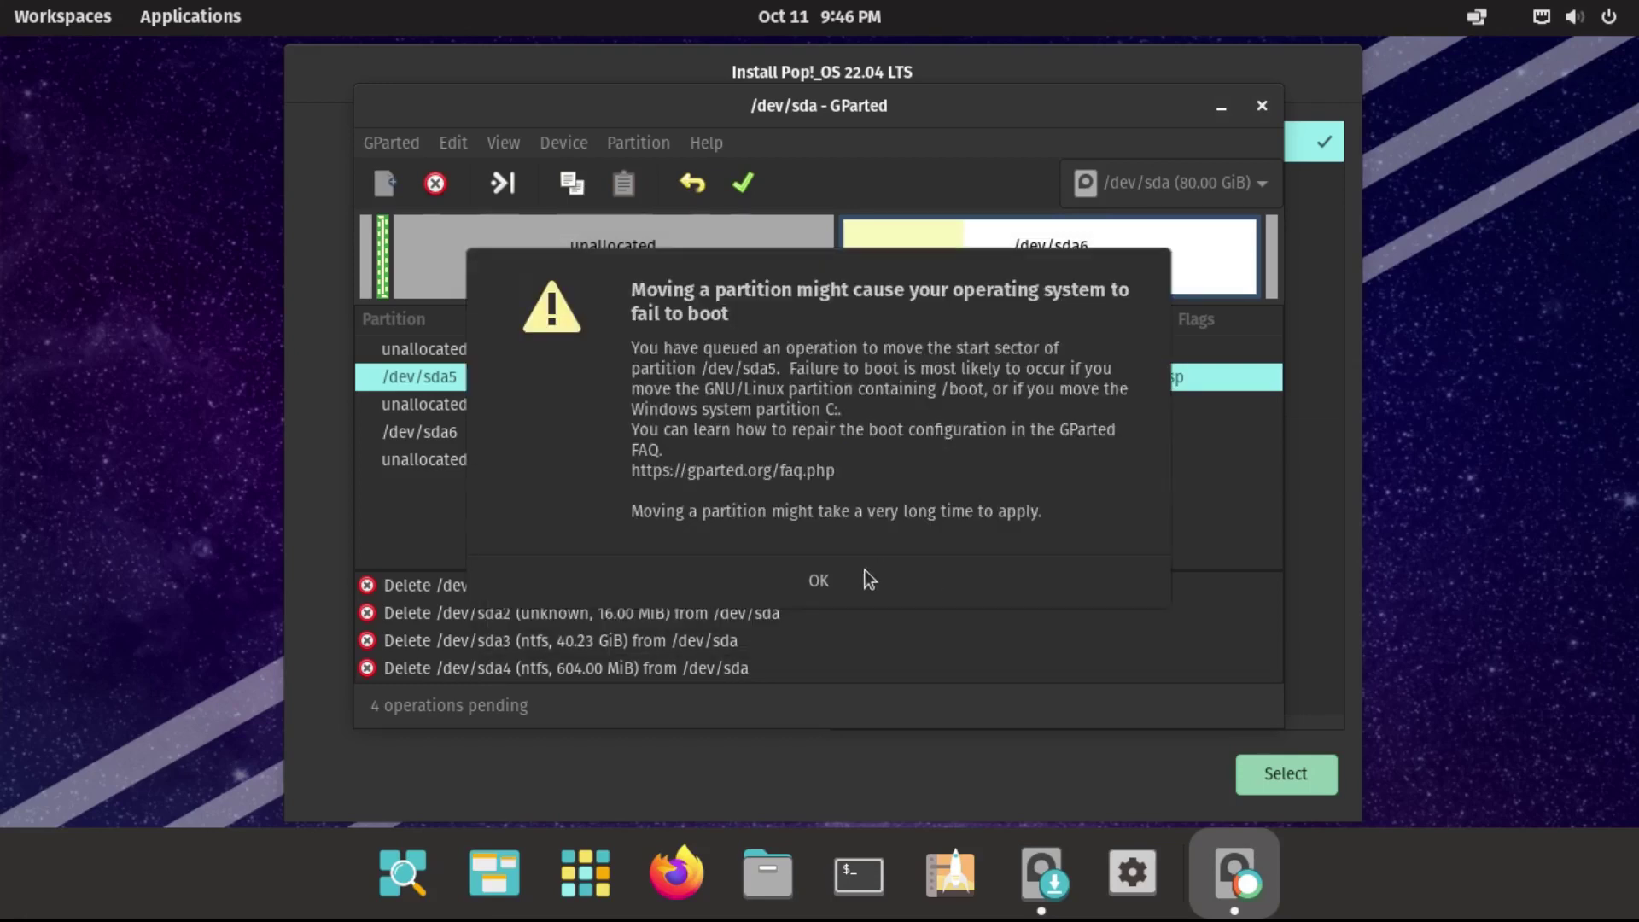
click(864, 571)
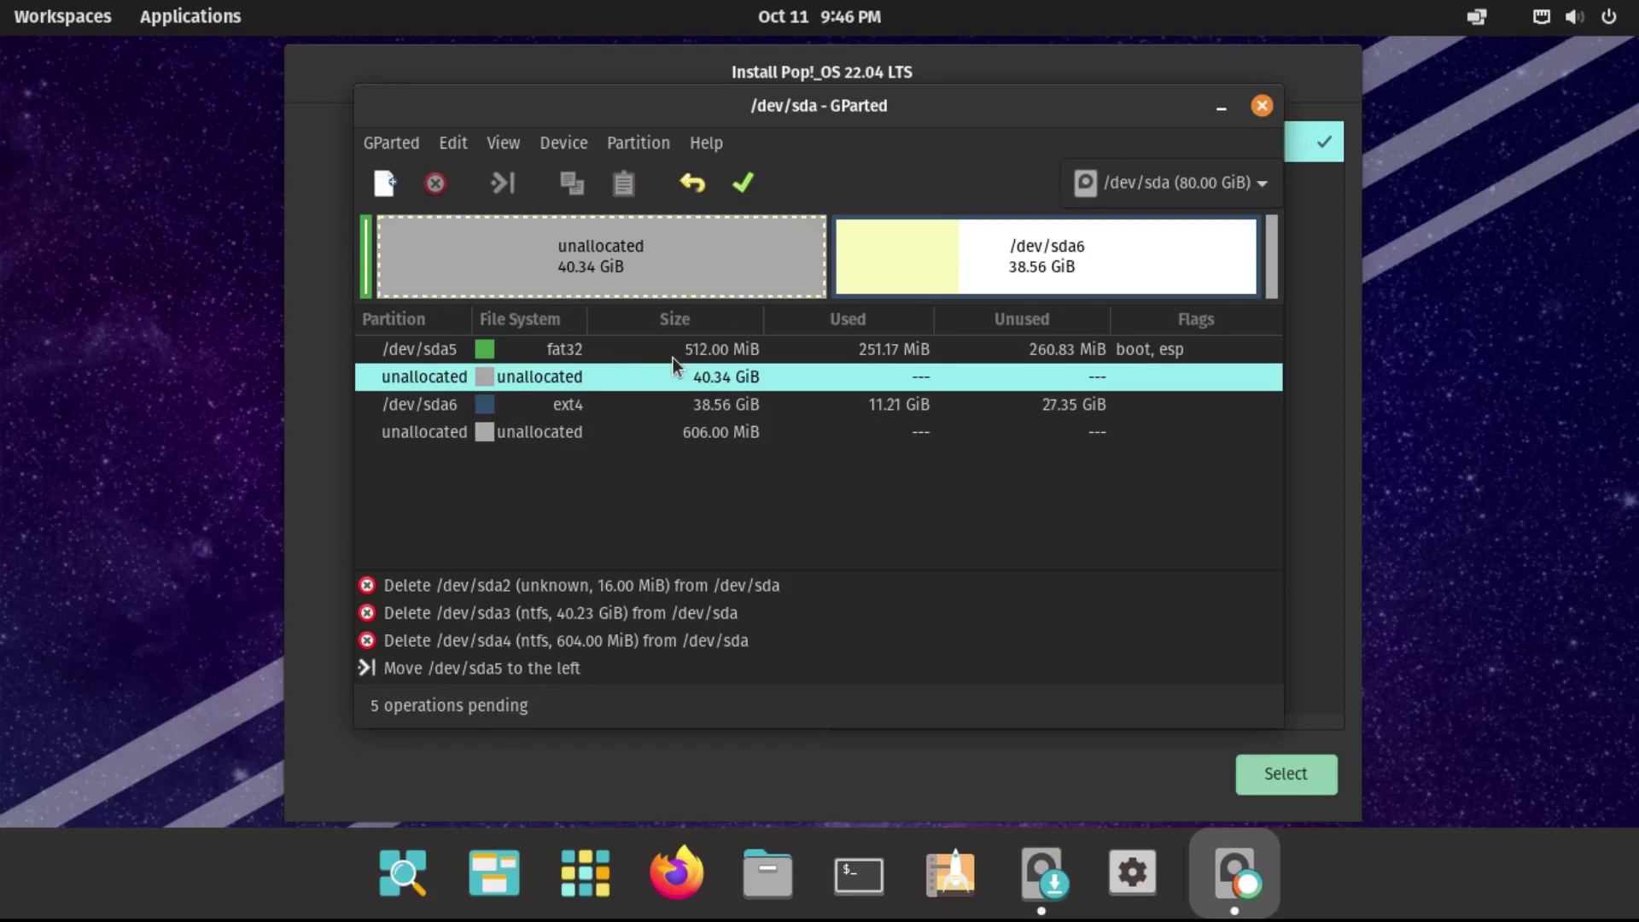
key(Down)
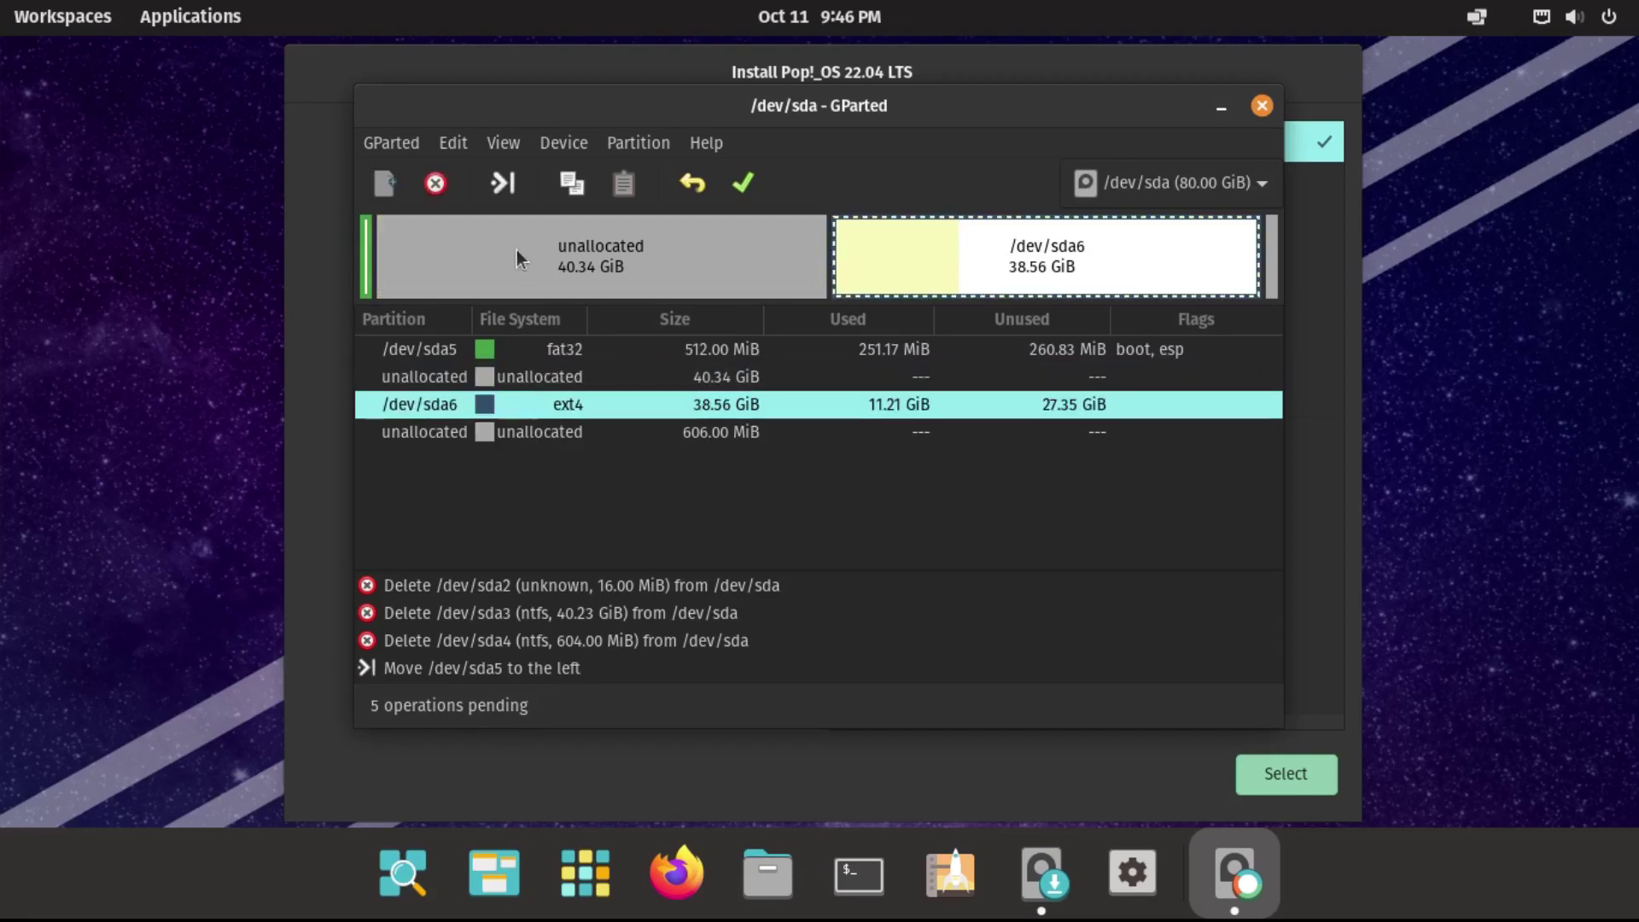
Step: Move /dev/sda6 fully left and grow it from 38.56 GiB to 79.50 GiB
click(500, 182)
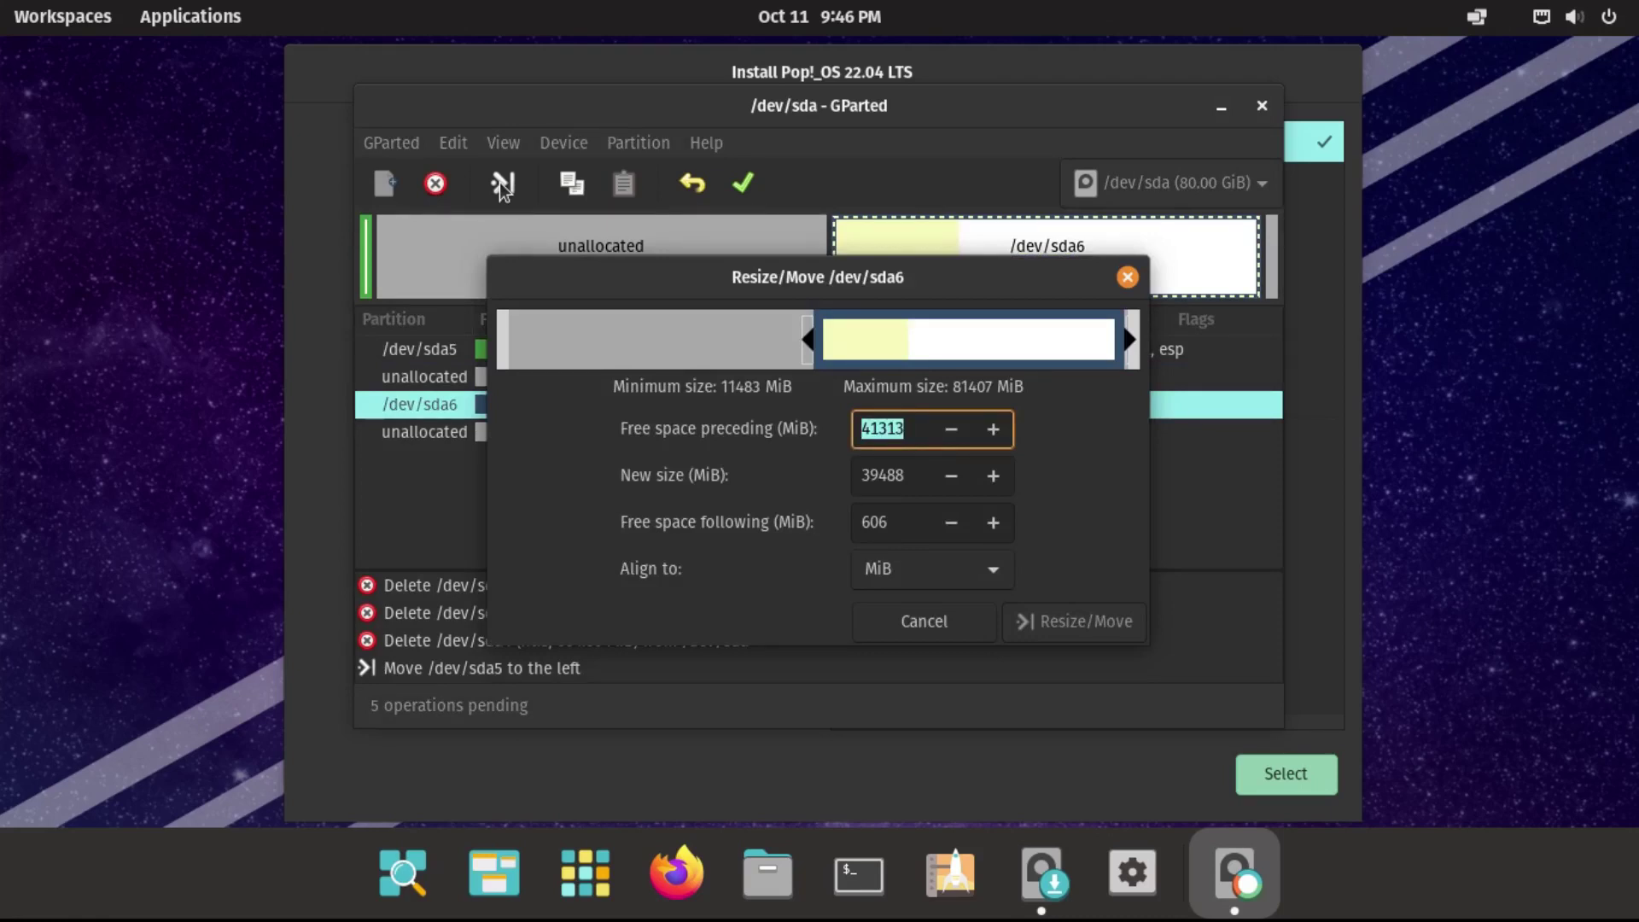
drag(927, 337, 555, 331)
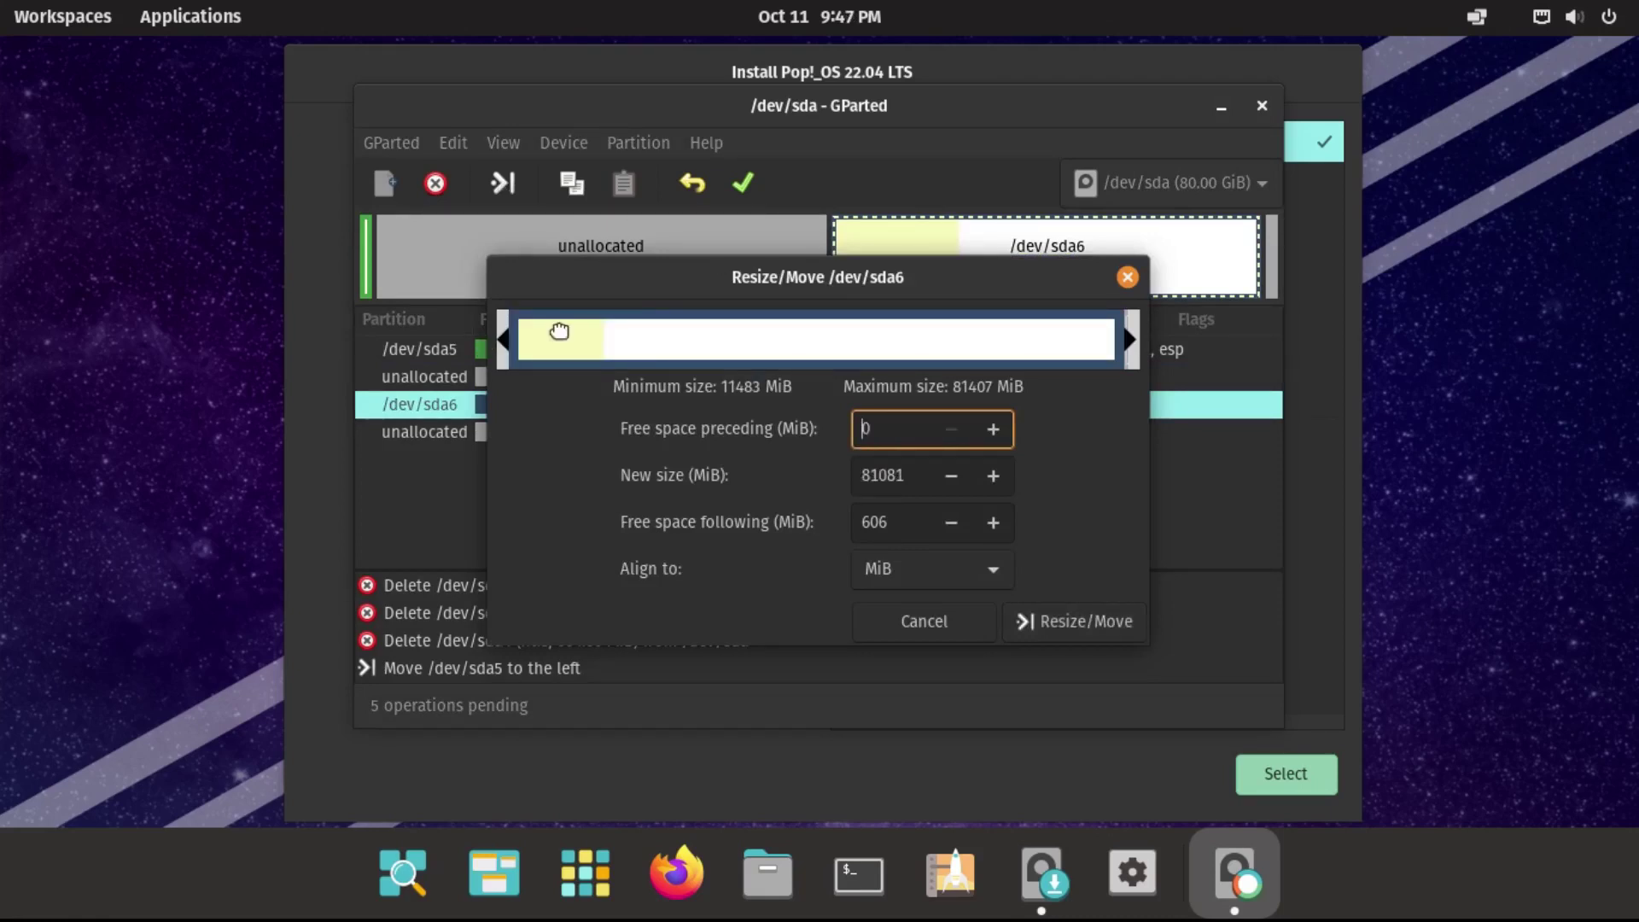
drag(1127, 336, 1145, 336)
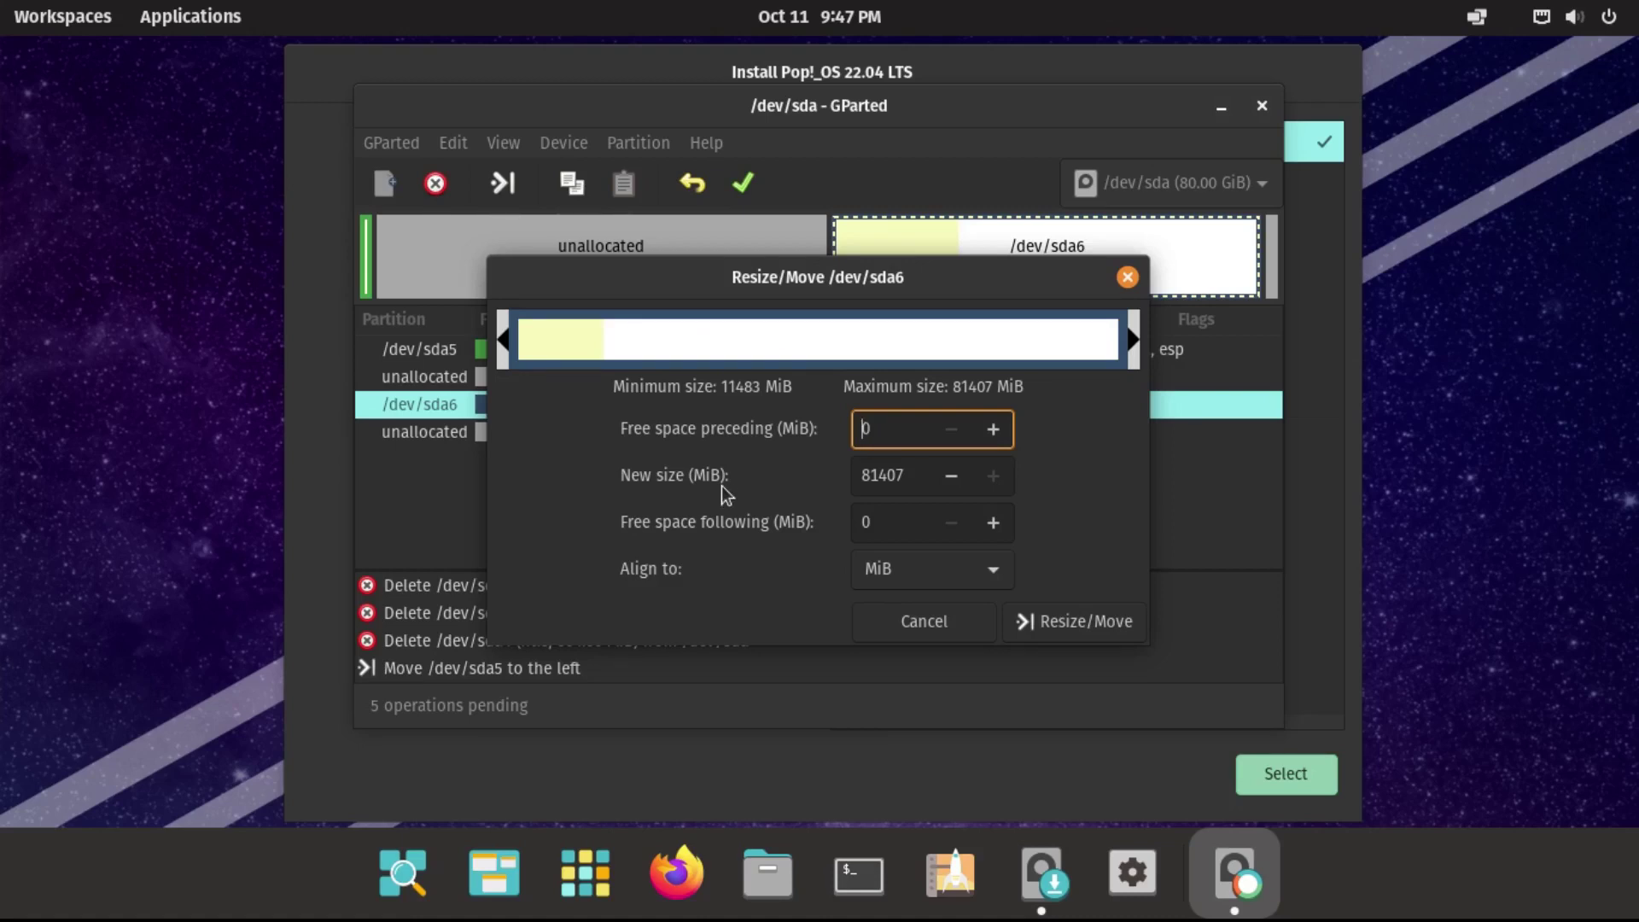
click(1047, 625)
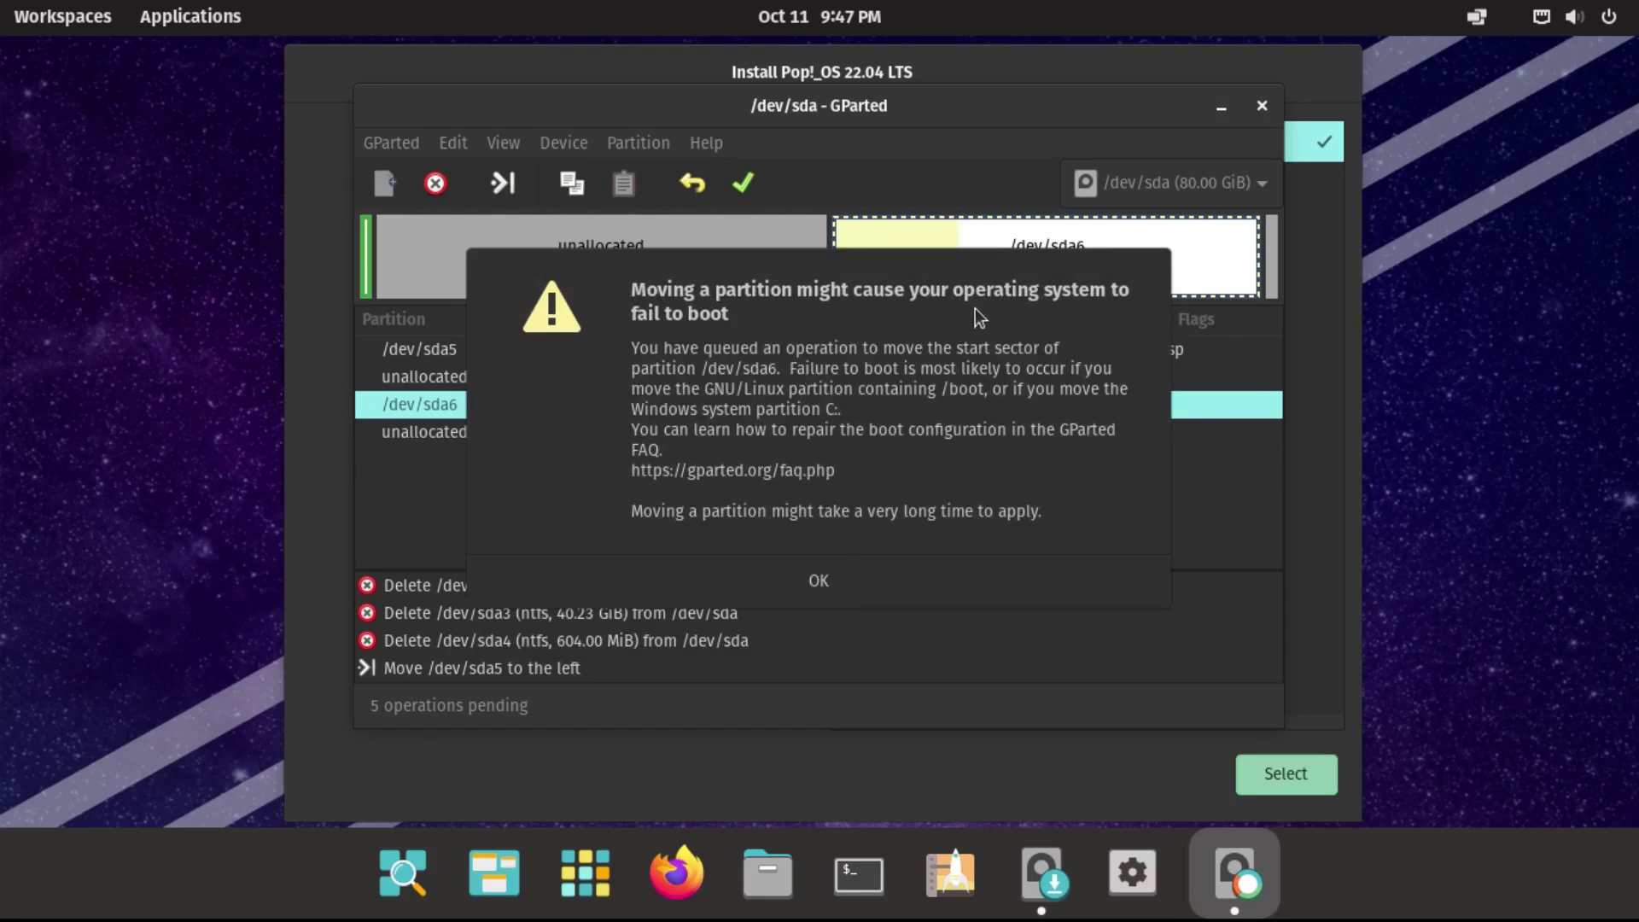
click(857, 572)
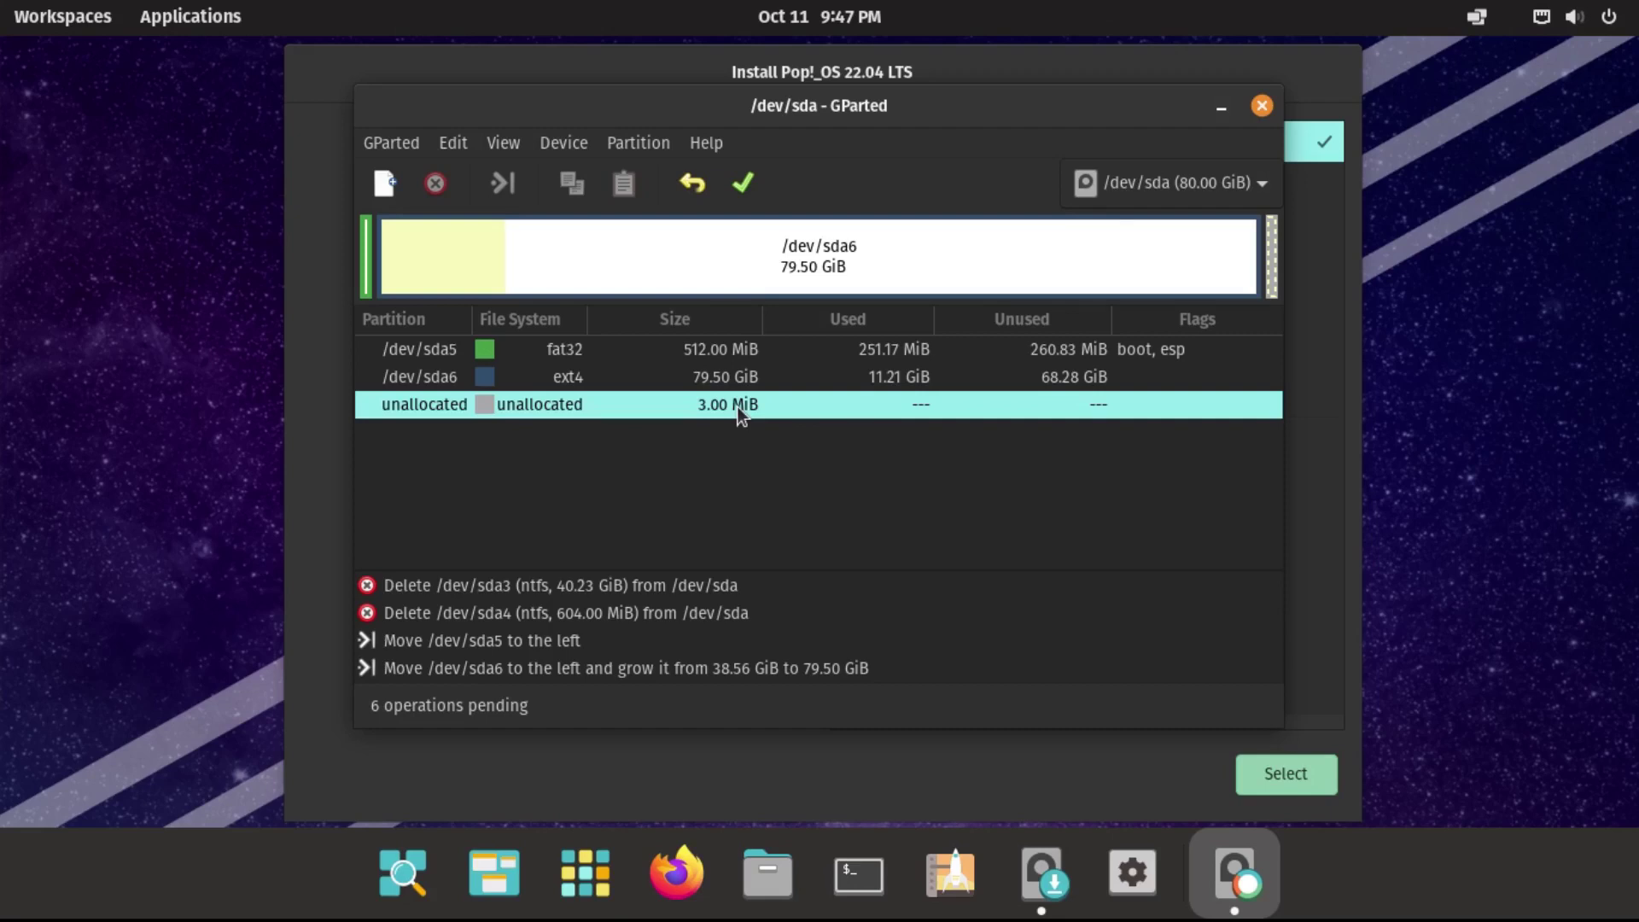
Step: Apply all six pending GParted operations and close the completion report
click(751, 185)
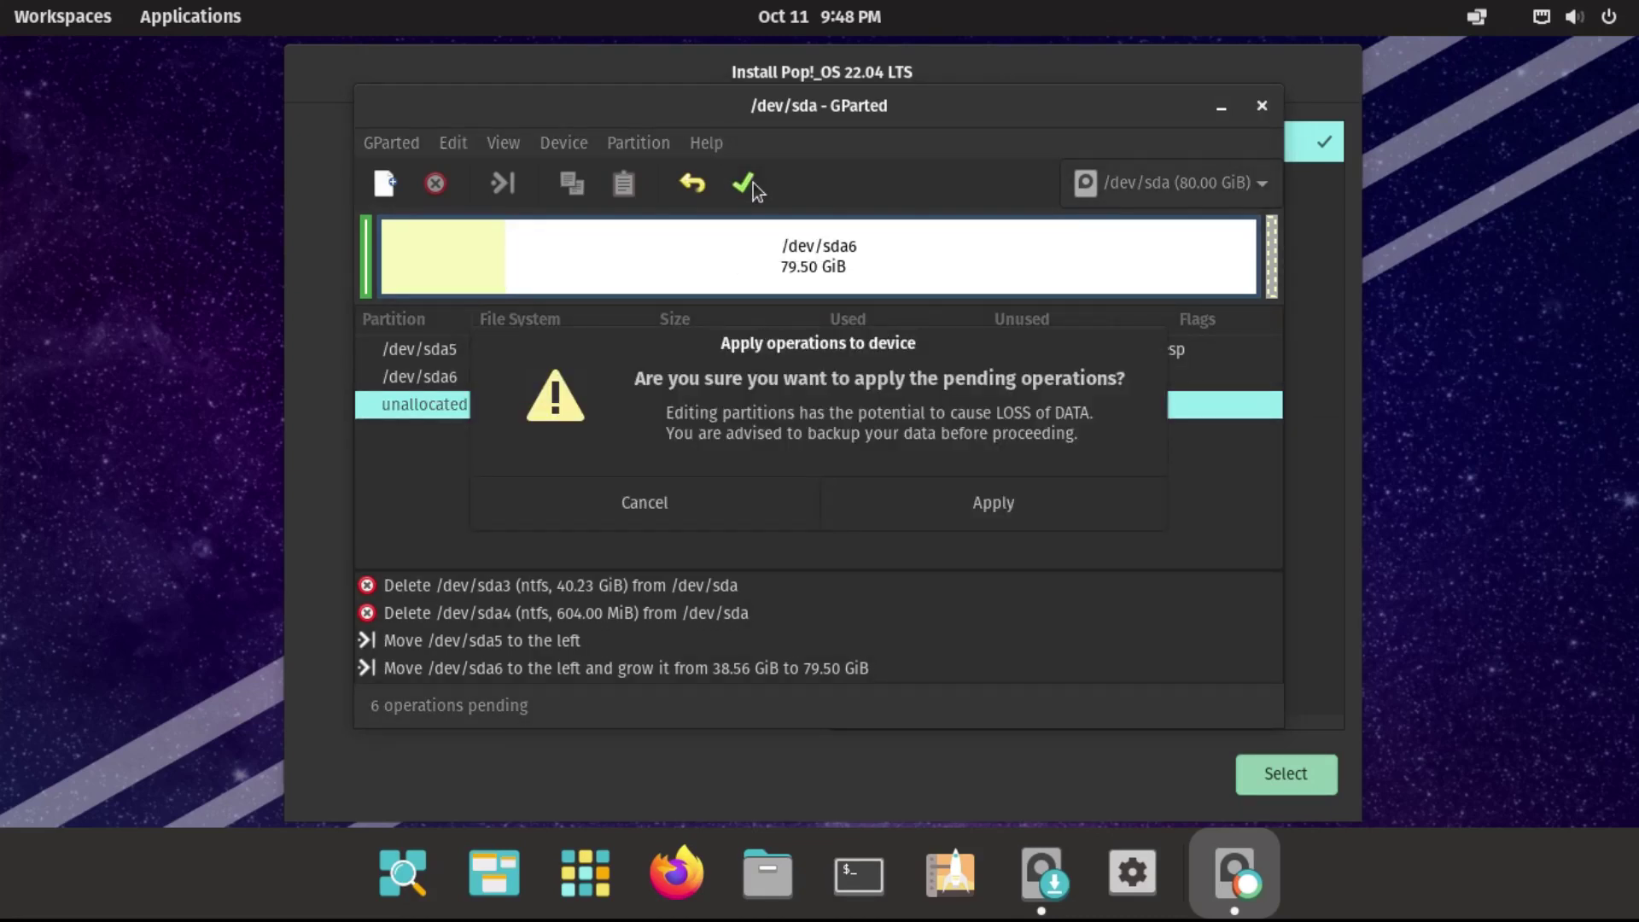
click(996, 504)
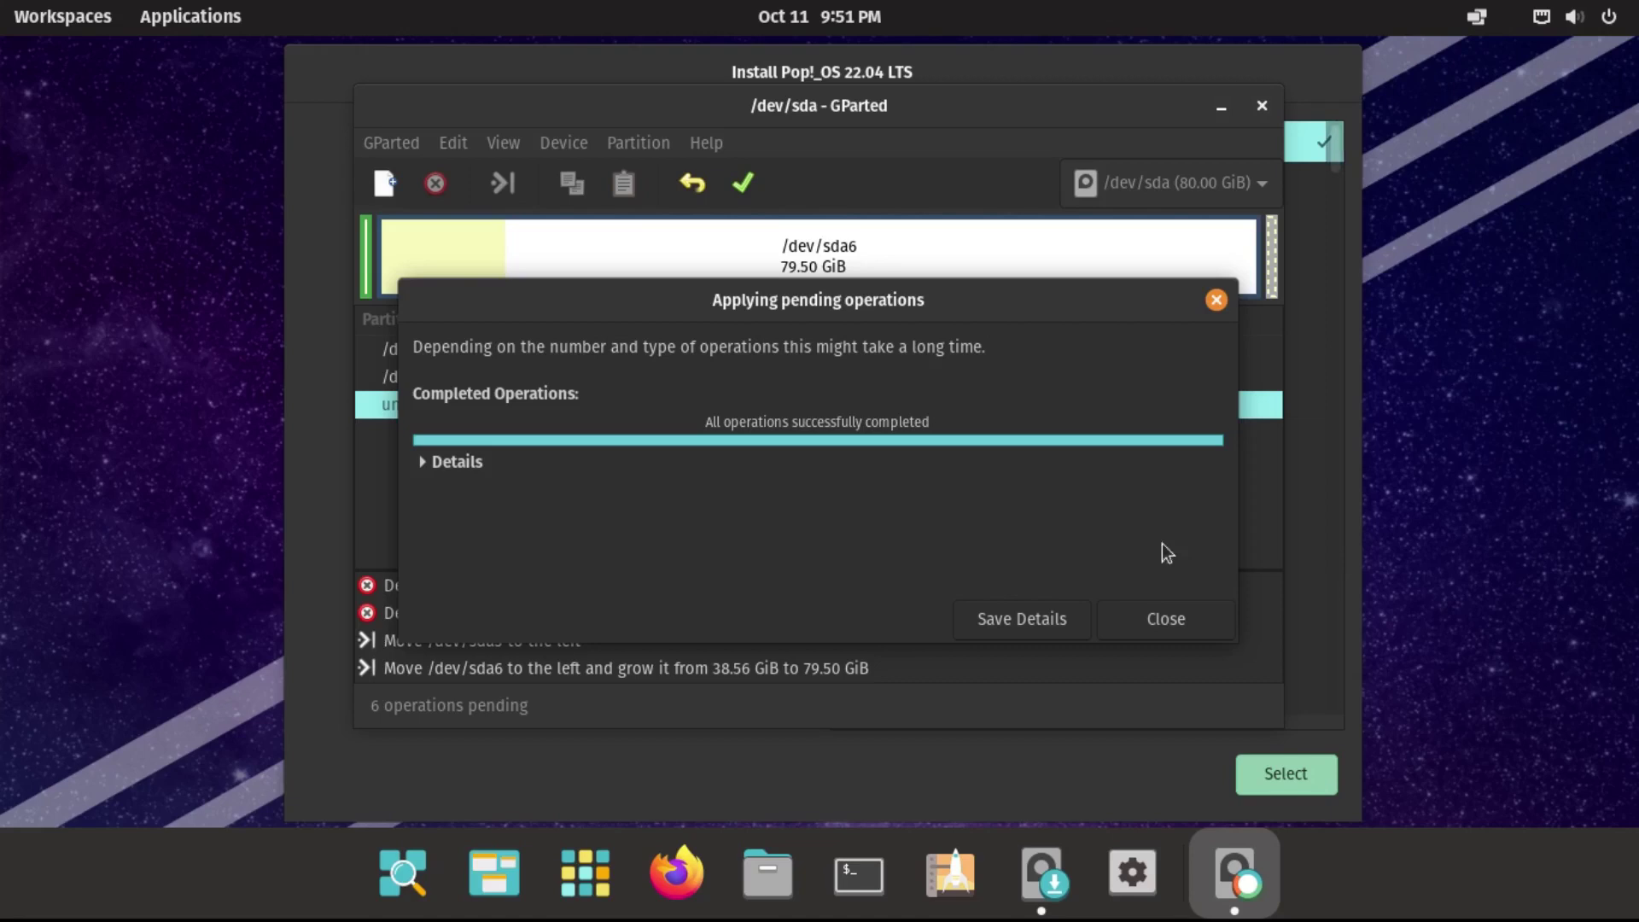
click(1139, 619)
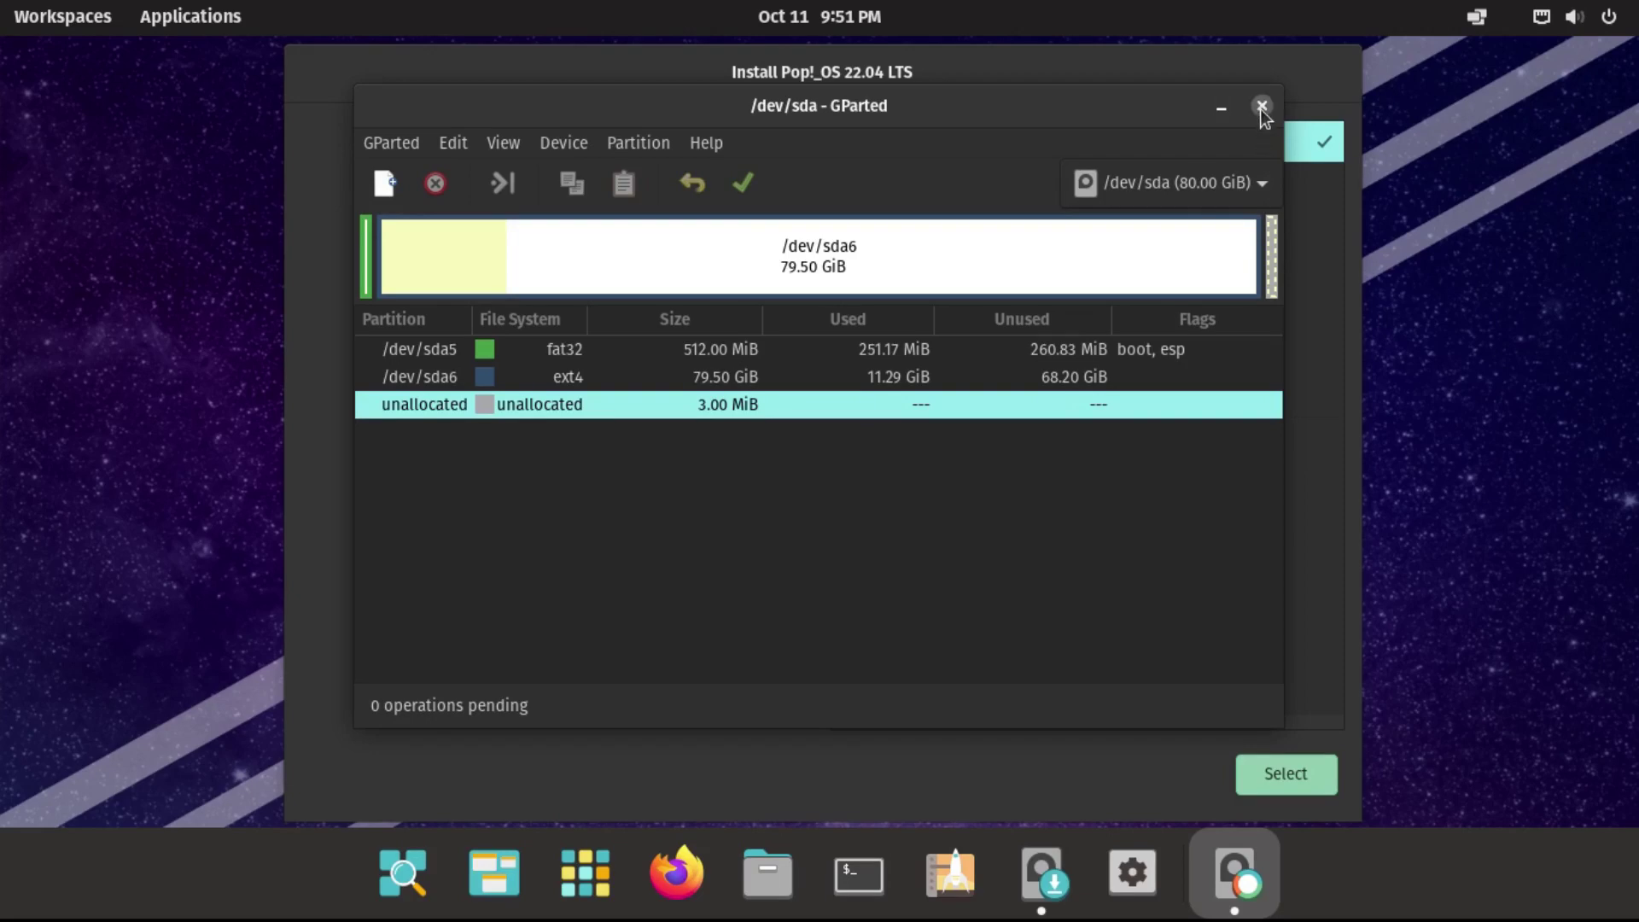
Step: Restart the computer from the top-bar system menu's Power Off / Log Out options
click(1575, 16)
click(1392, 227)
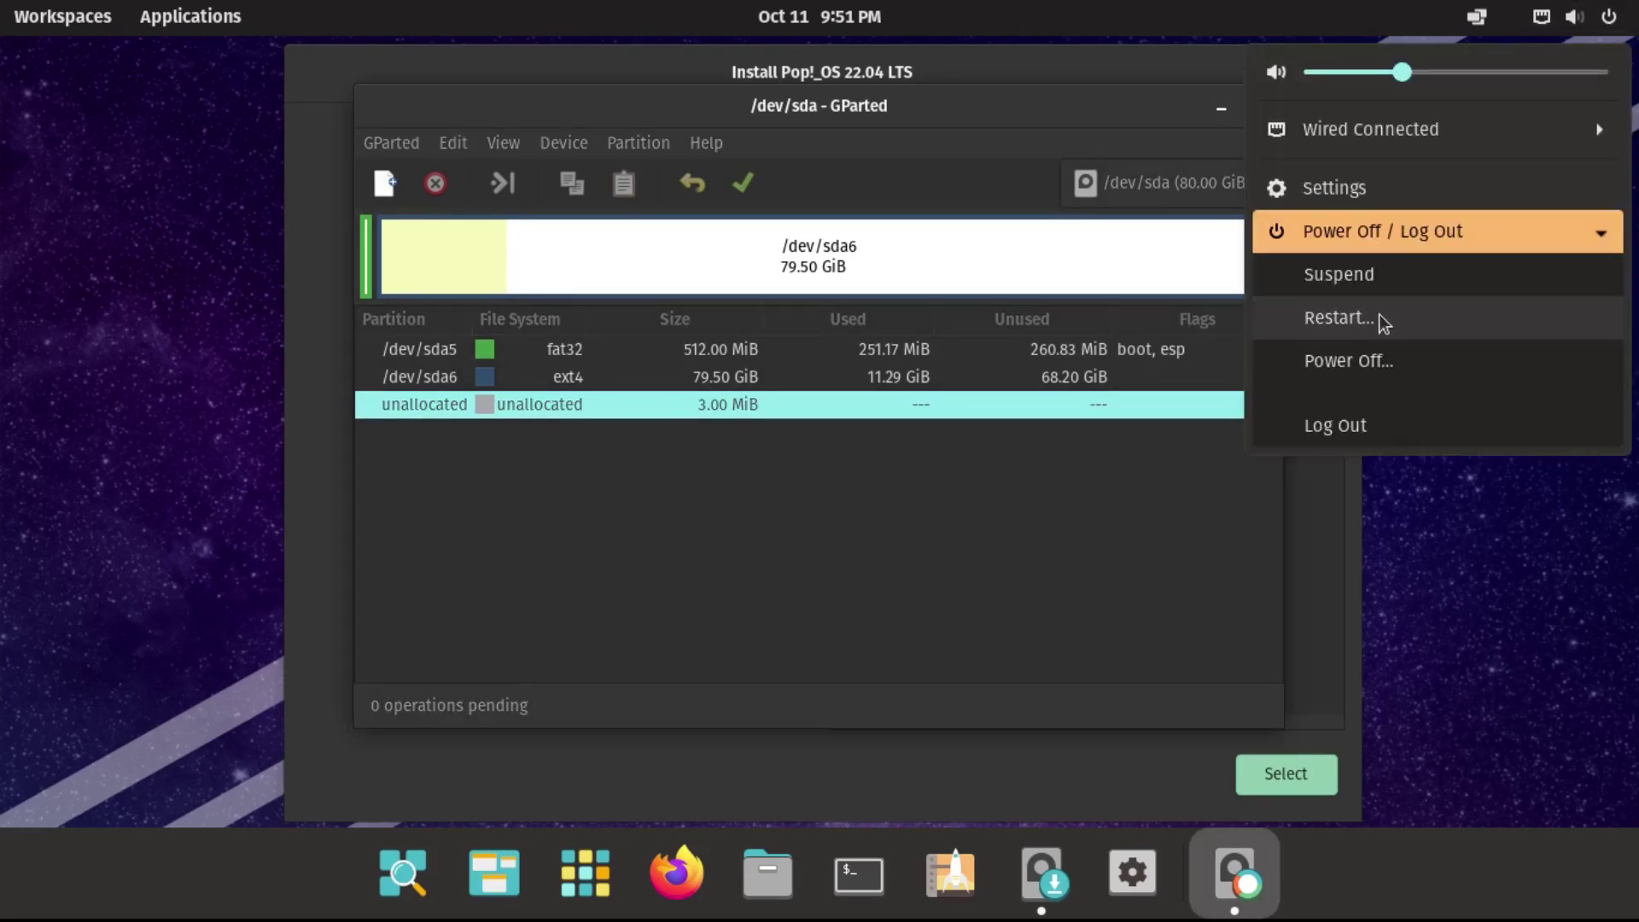
click(1380, 314)
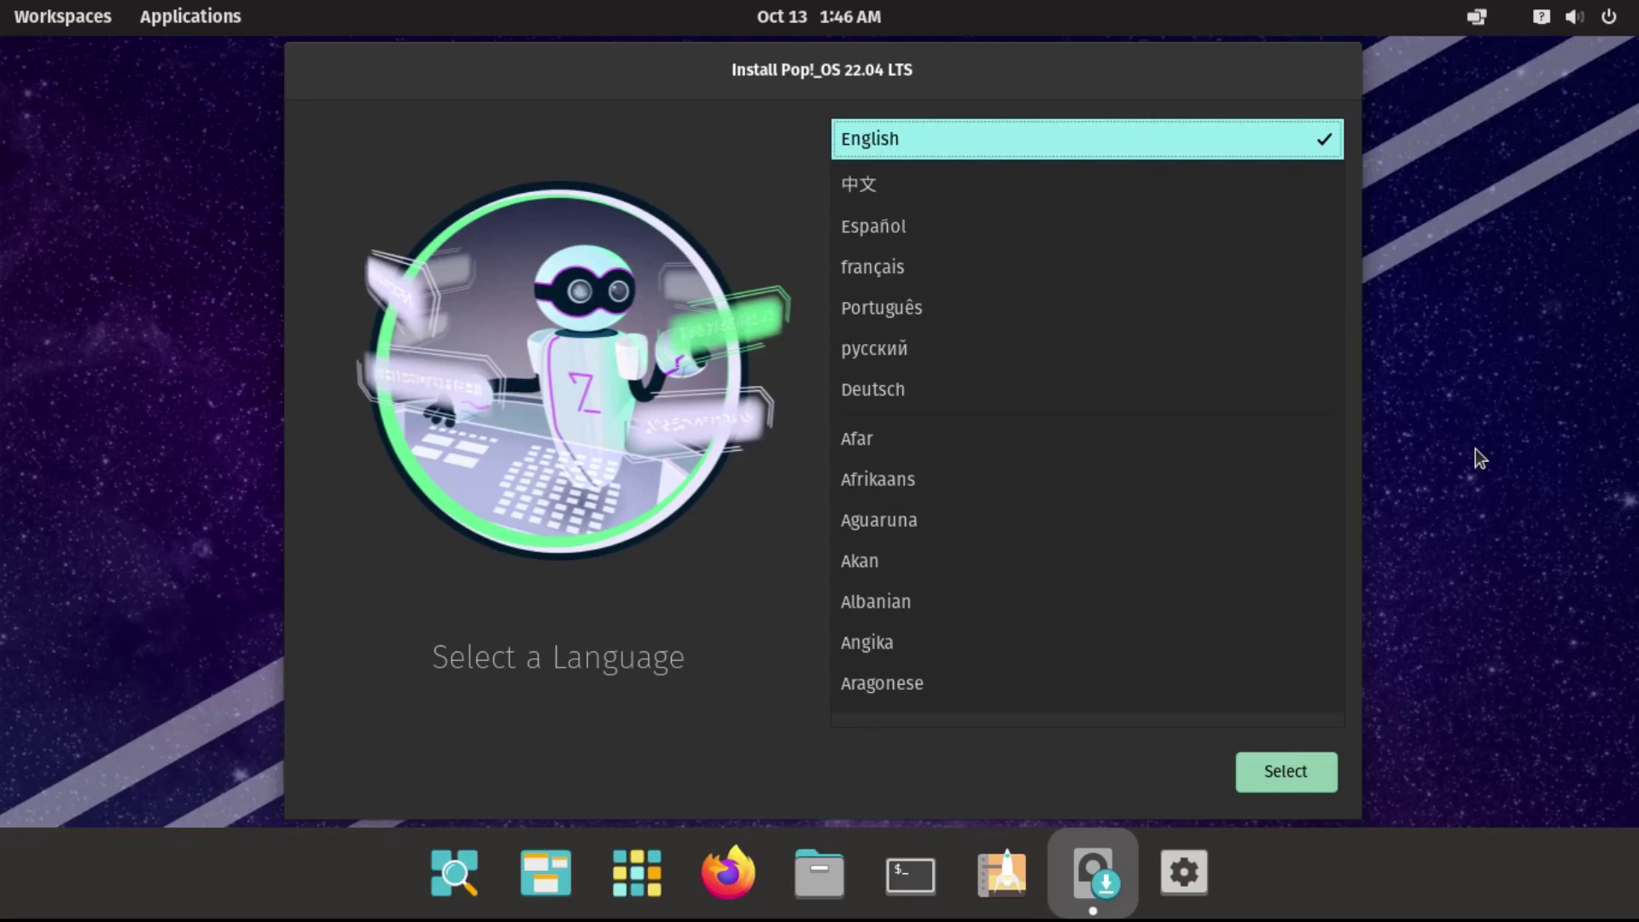
Step: Launch Disks via the app library search 'di' and mount the 537 MB FAT partition /dev/sda5
click(645, 866)
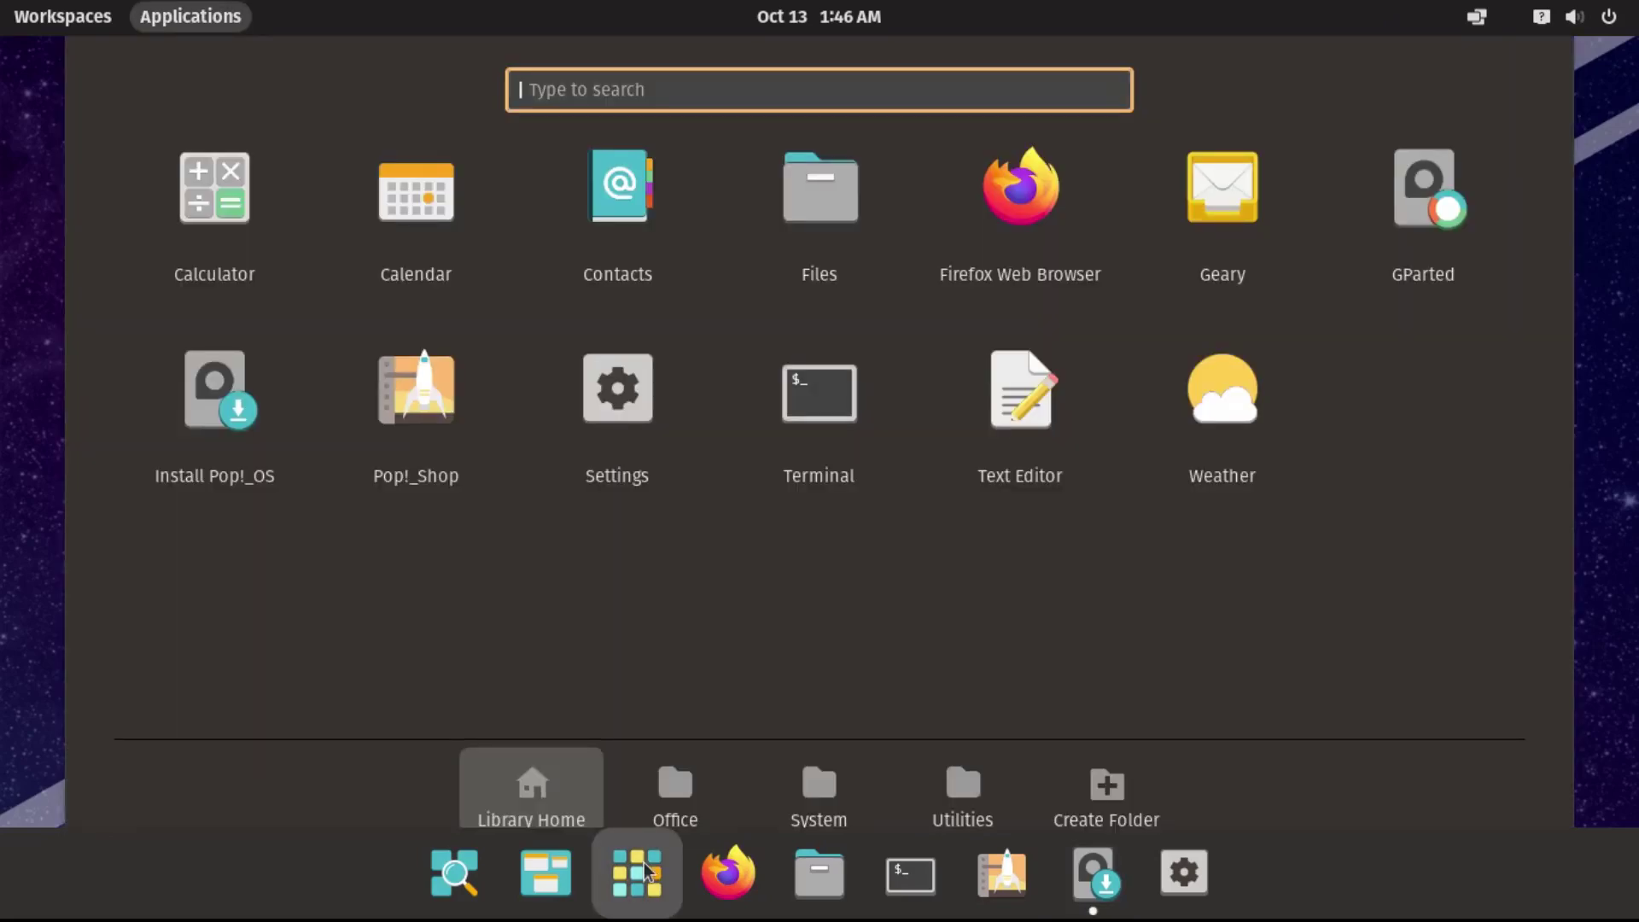
text(di)
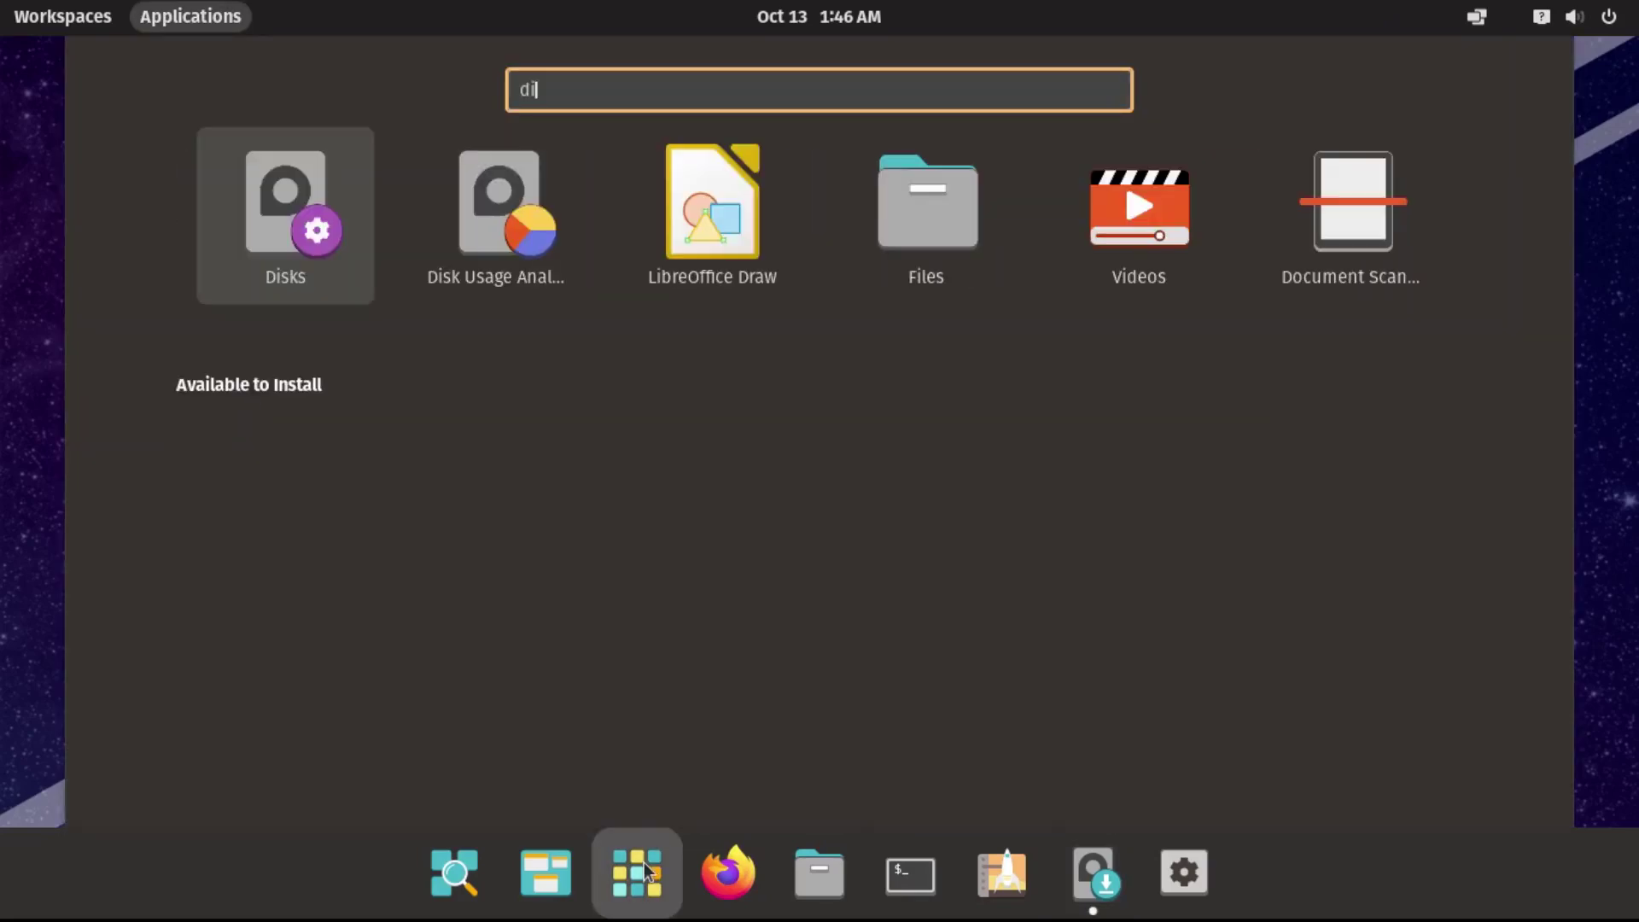
click(316, 157)
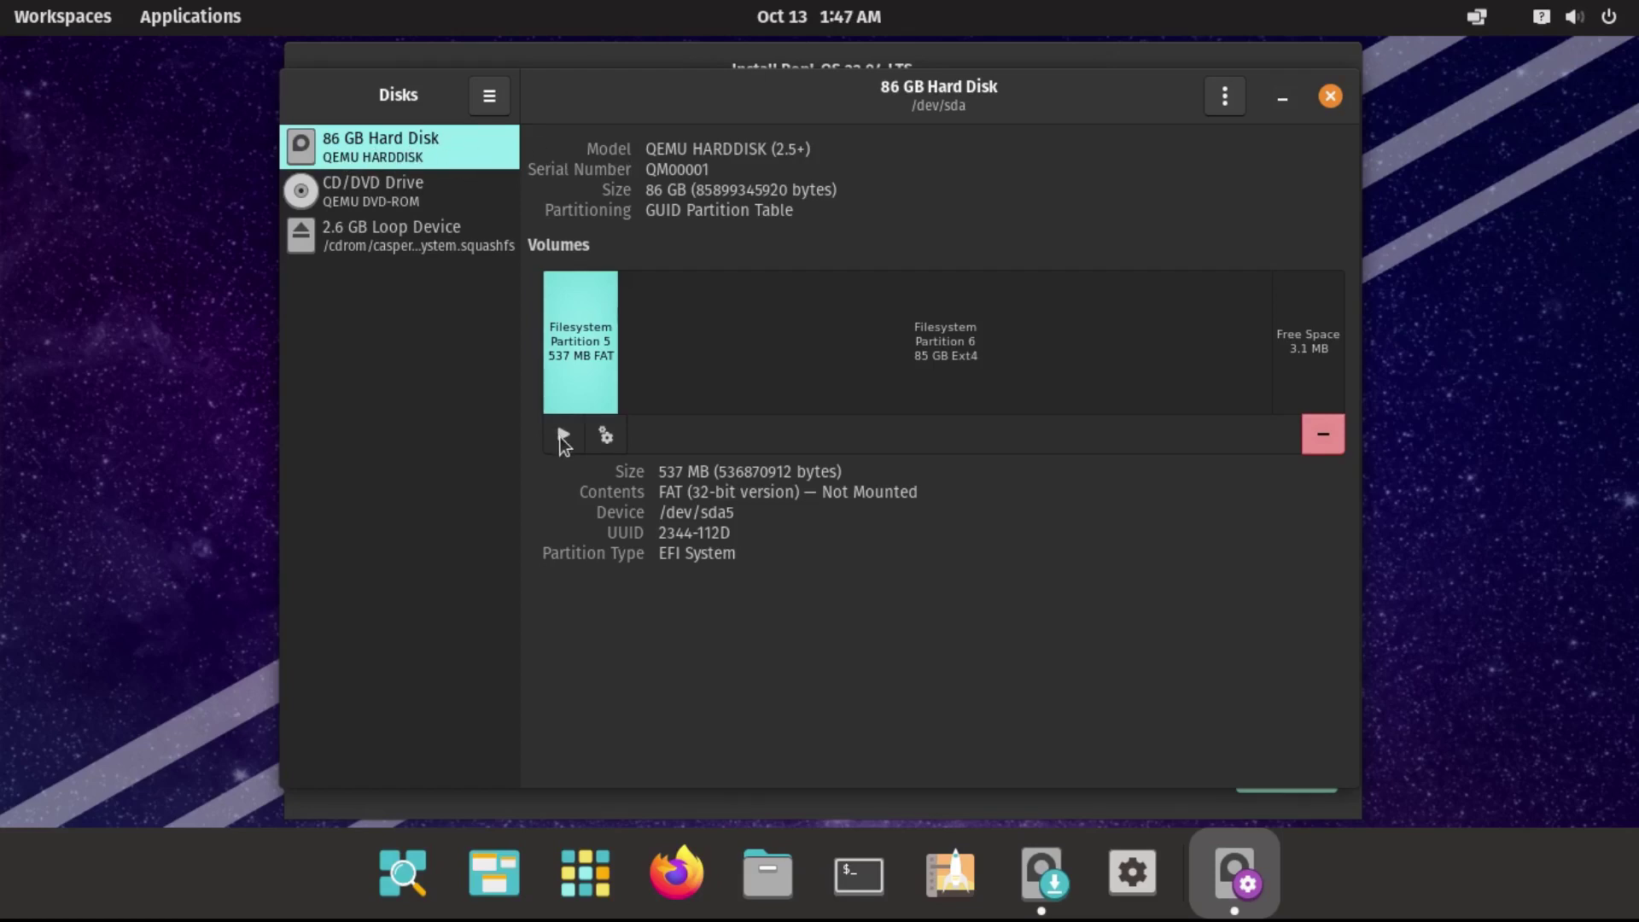
click(562, 435)
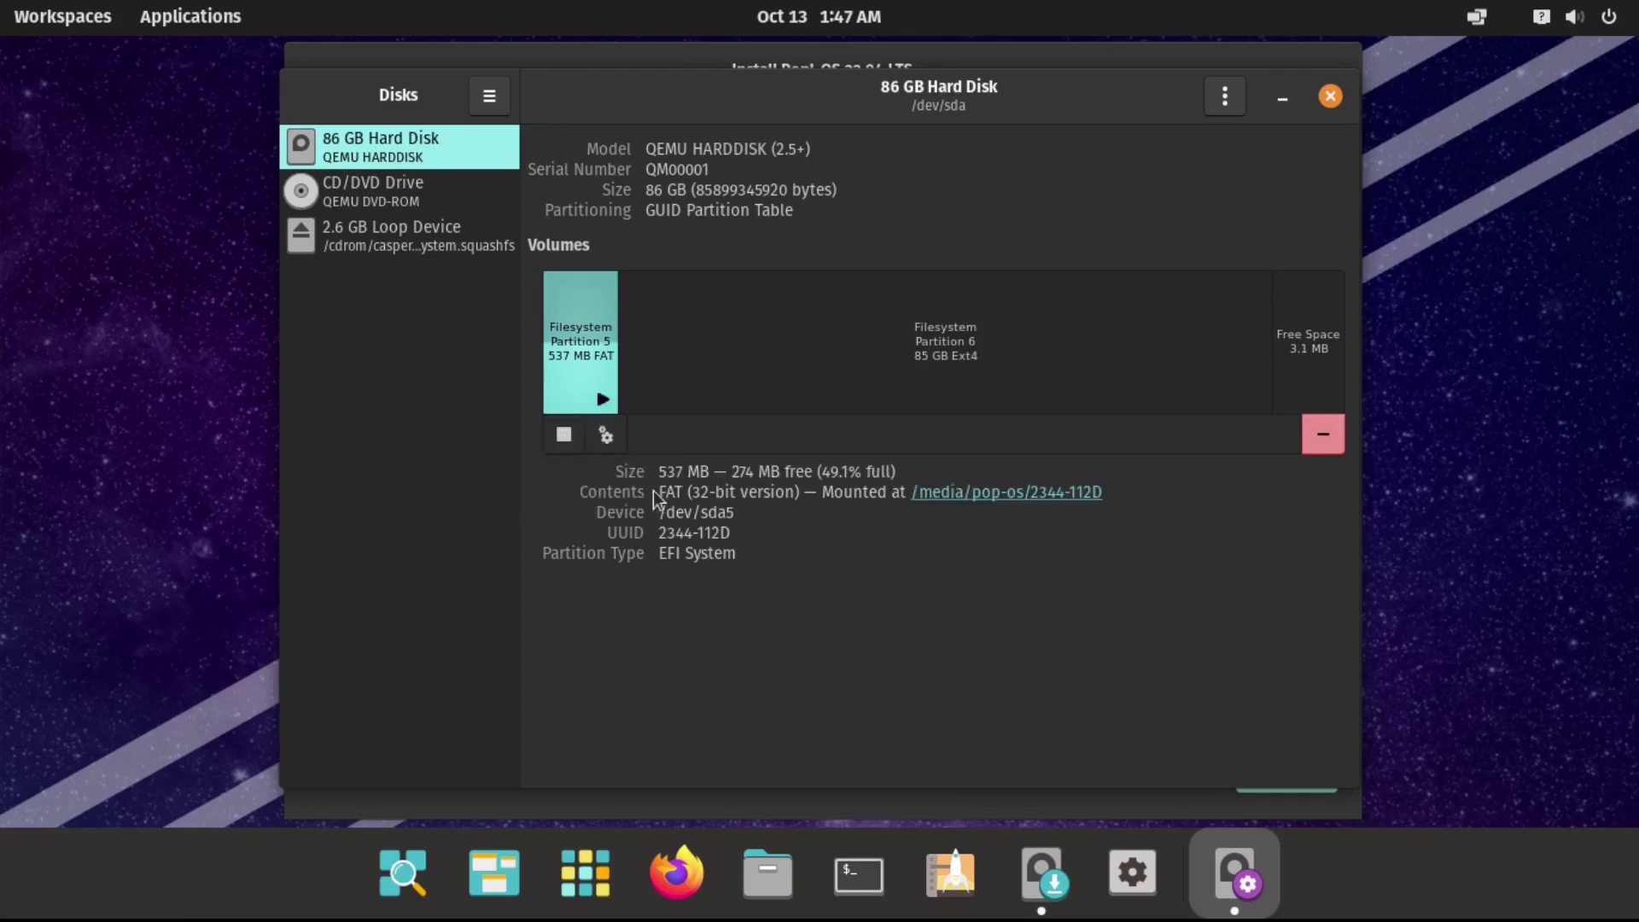
Step: Browse the mounted partition's EFI folder (BOOT, Linux, systemd) in Files, then close Files
click(956, 496)
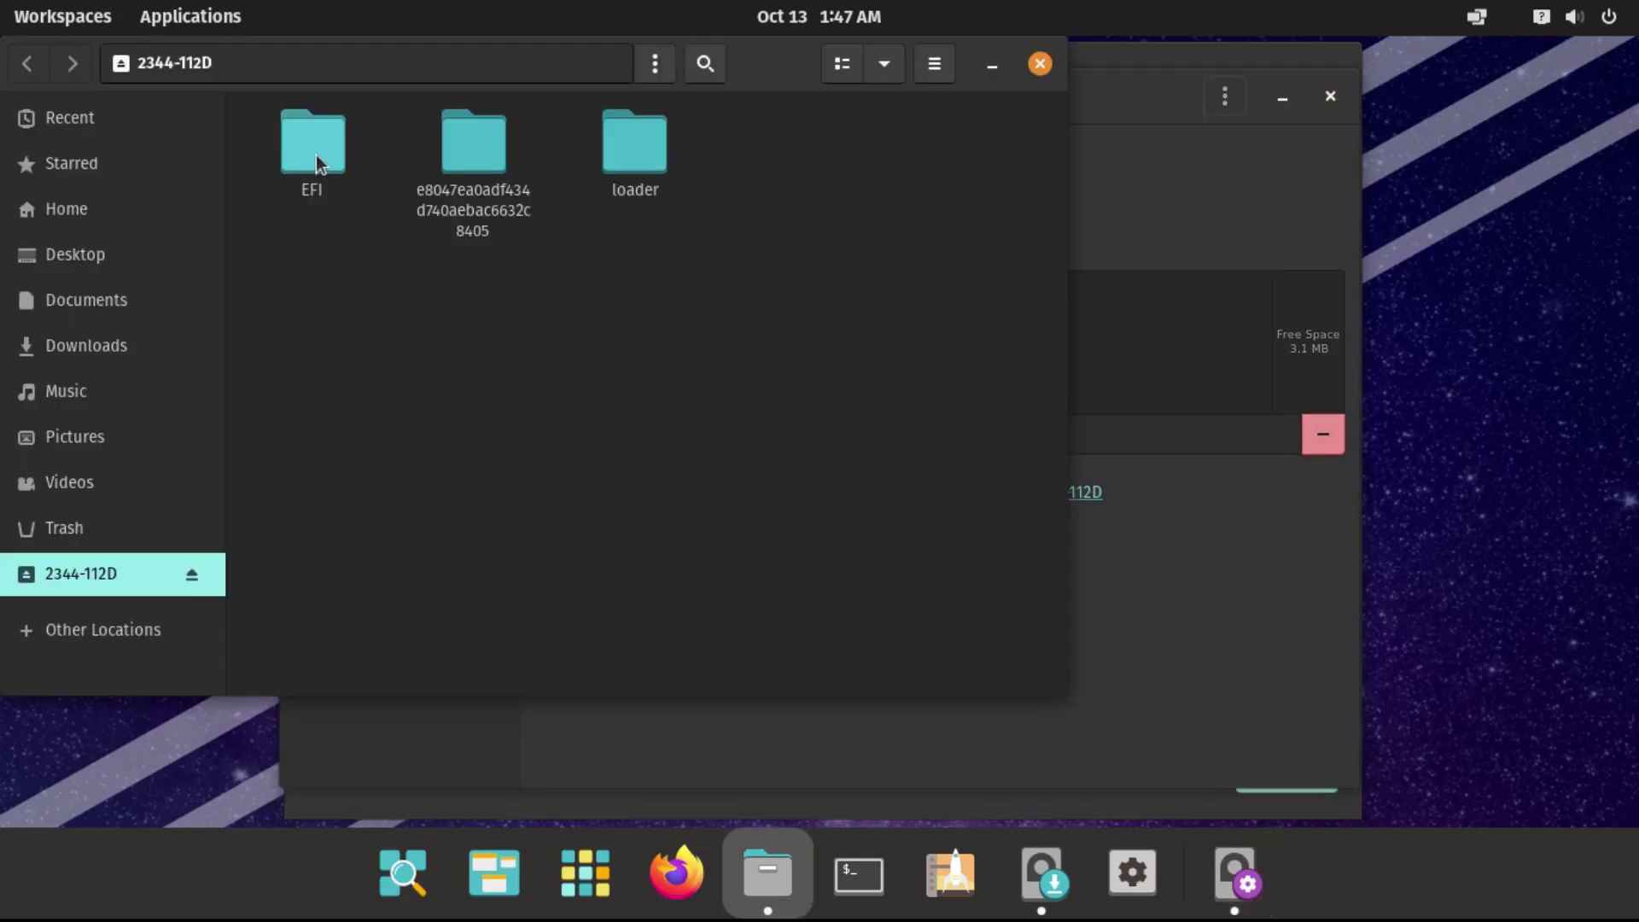
click(316, 158)
double_click(316, 158)
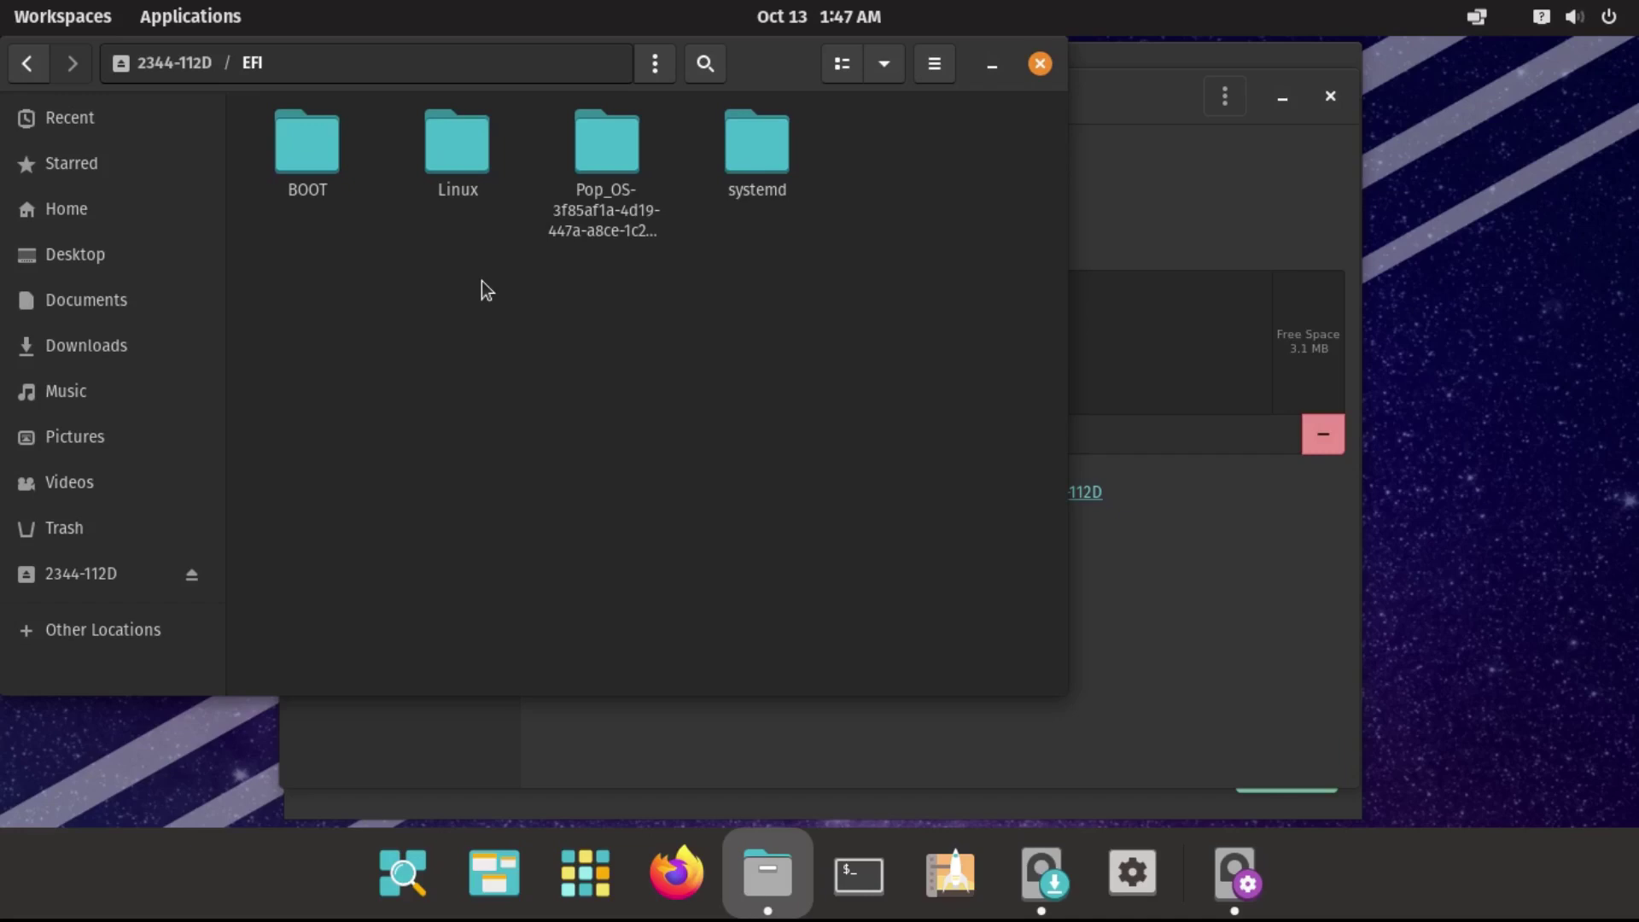
click(1040, 64)
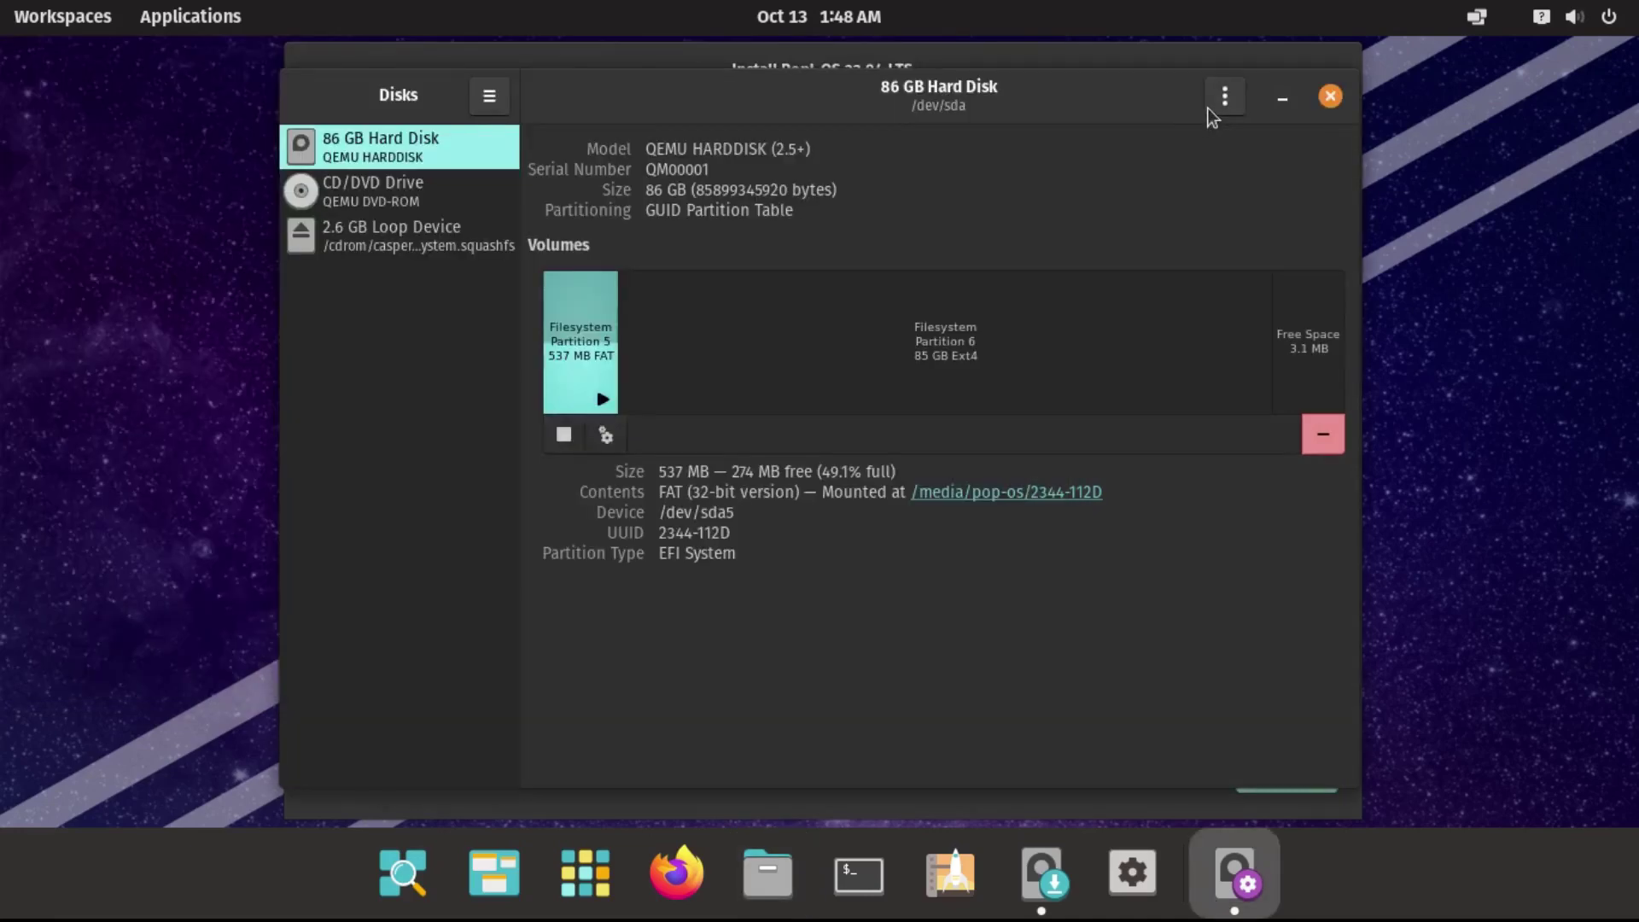
Step: Close Disks, restart the machine, and boot Pop!_OS (pop_os-current.conf) from systemd-boot
click(1333, 99)
click(1567, 24)
click(1461, 232)
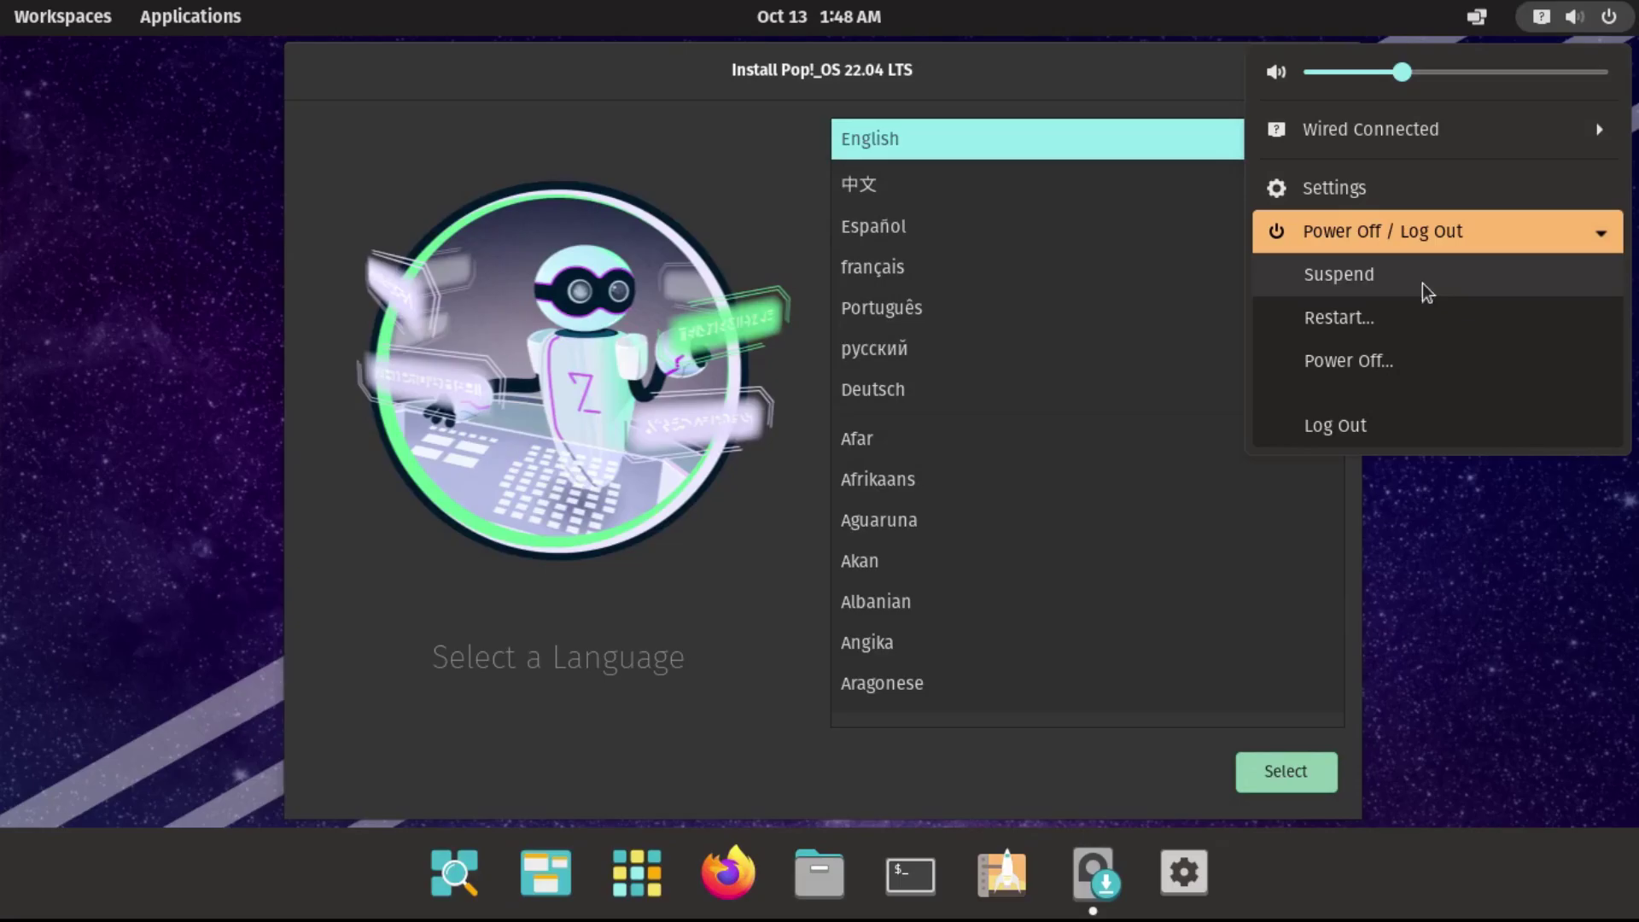
click(1405, 319)
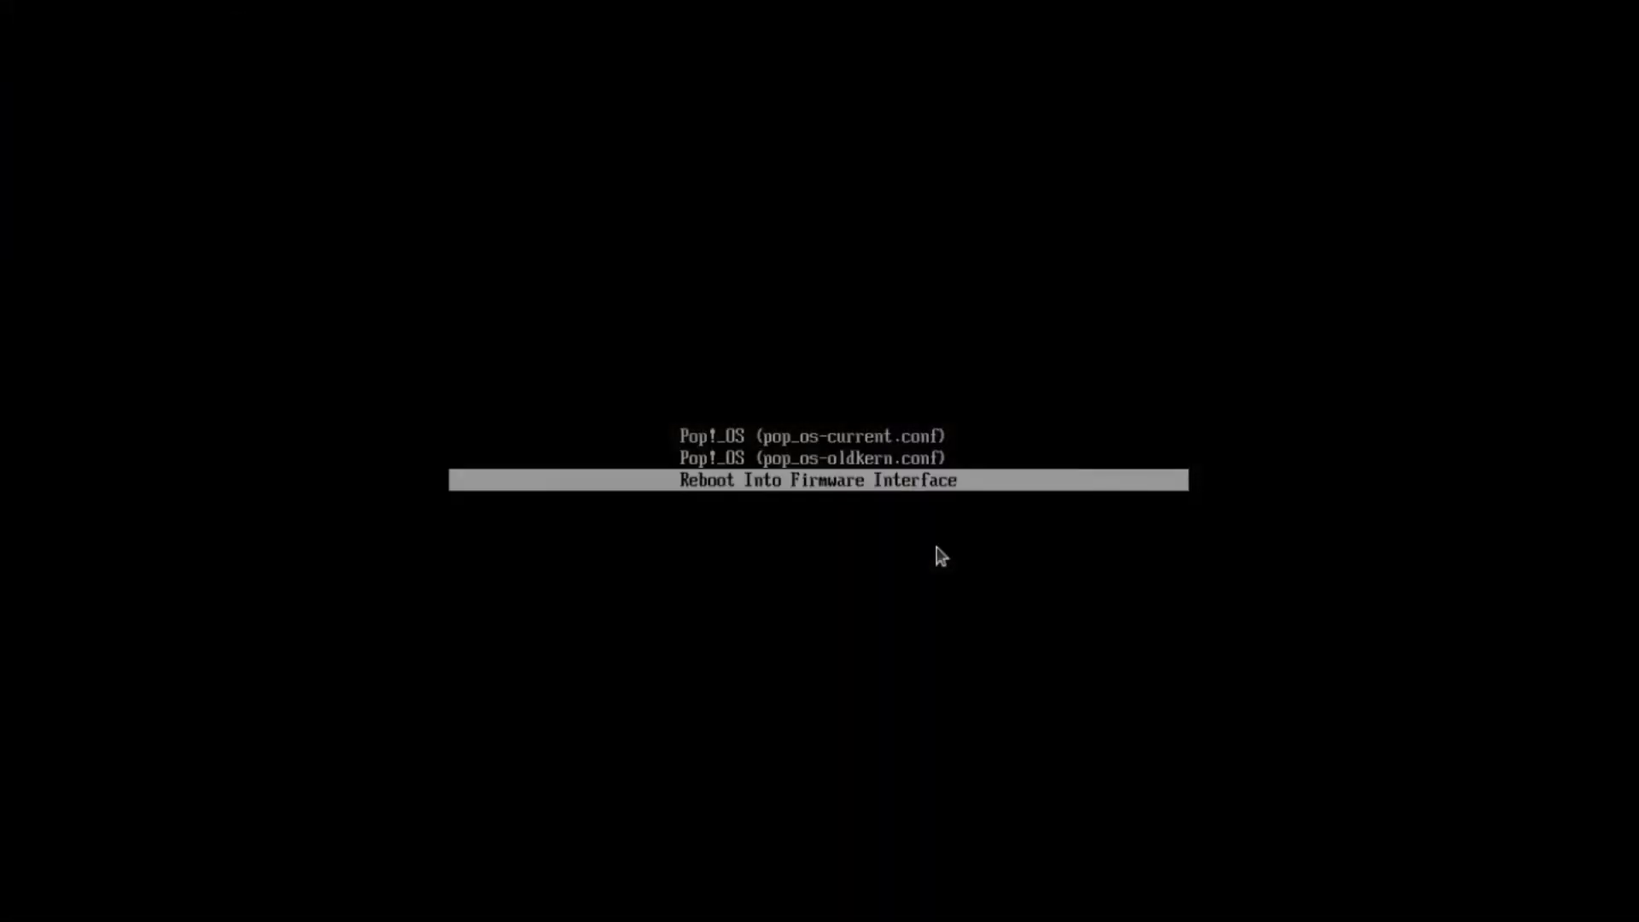
key(Up)
key(Up)
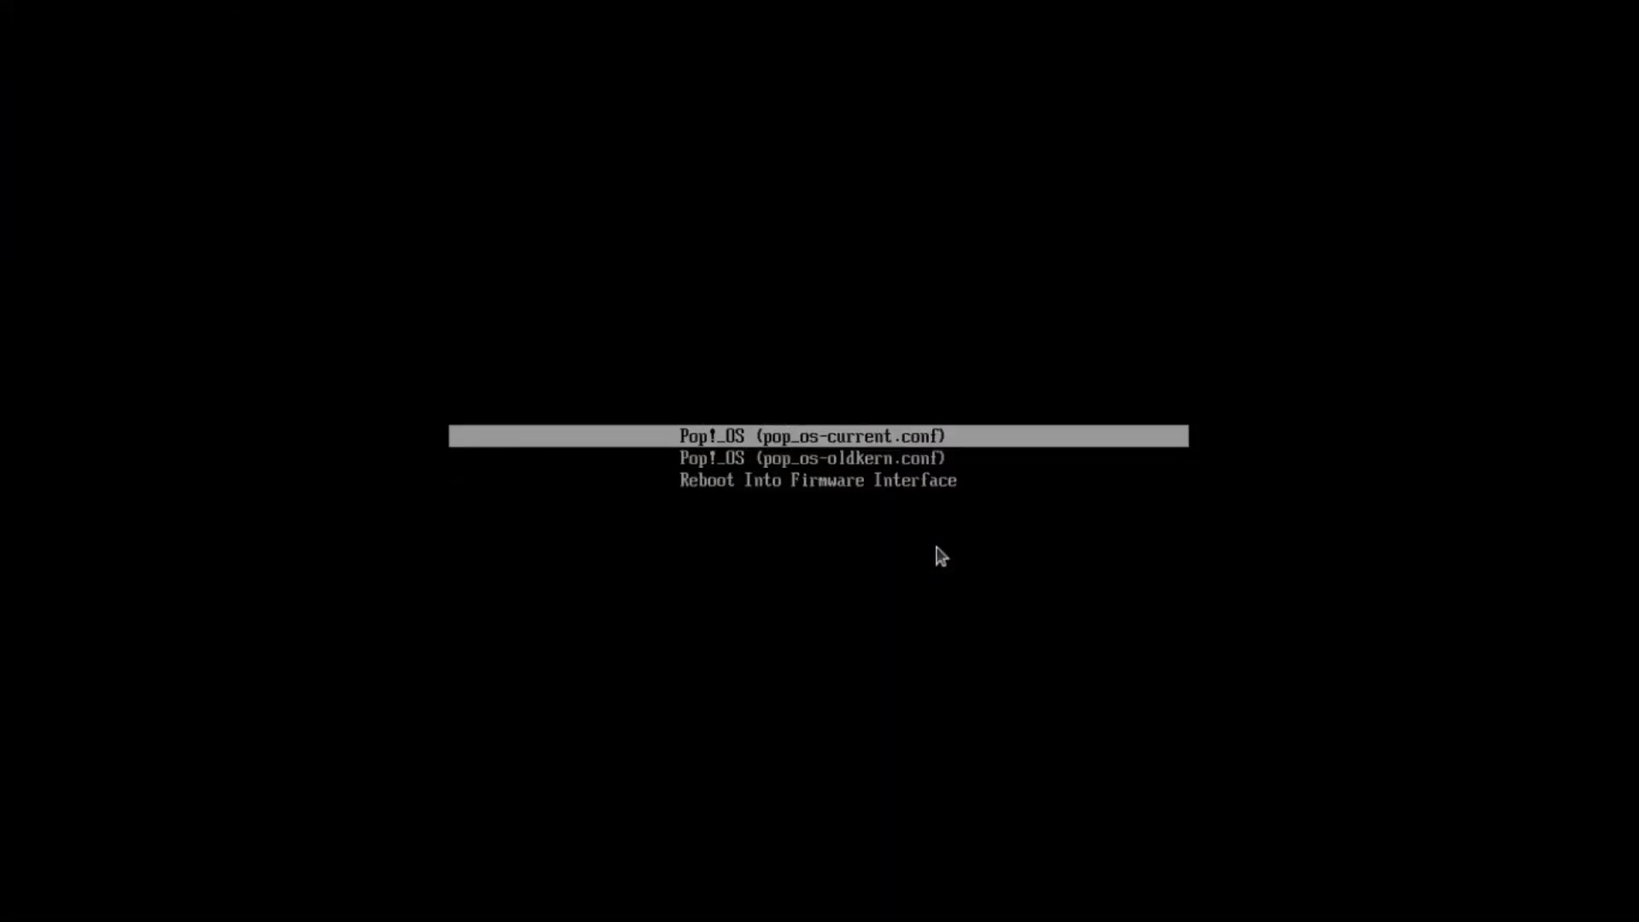